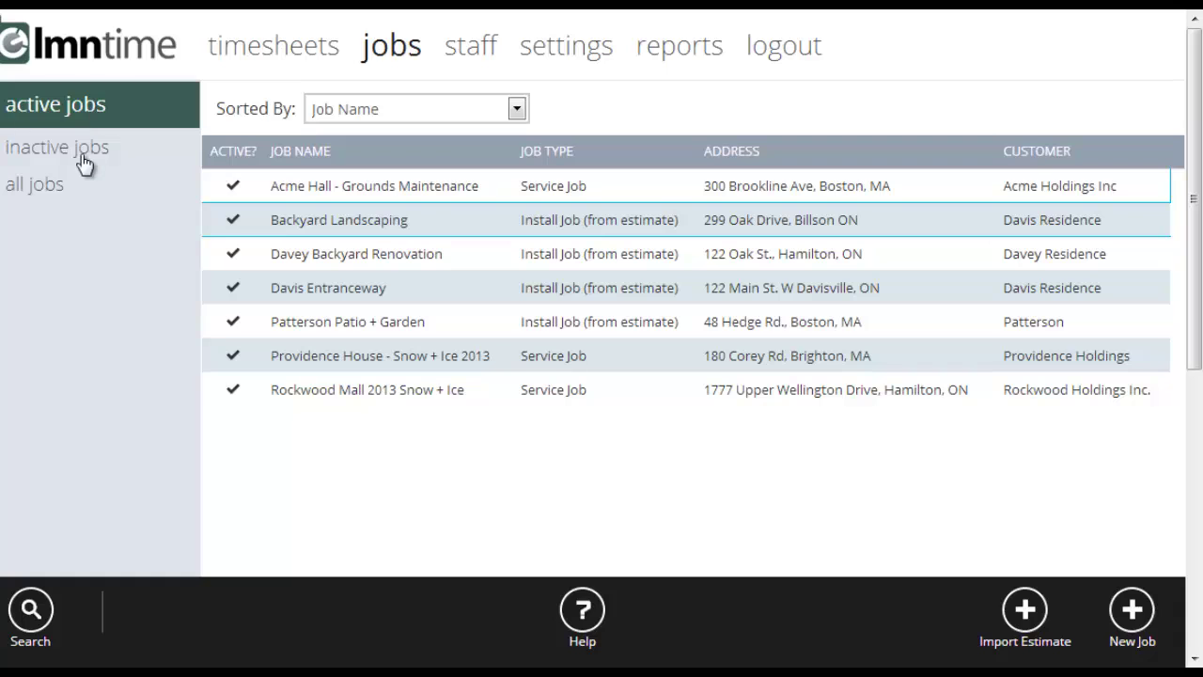
Start a new job, keeping Install Job as the job type.
{"action": "left_click", "coordinate": [31, 613]}
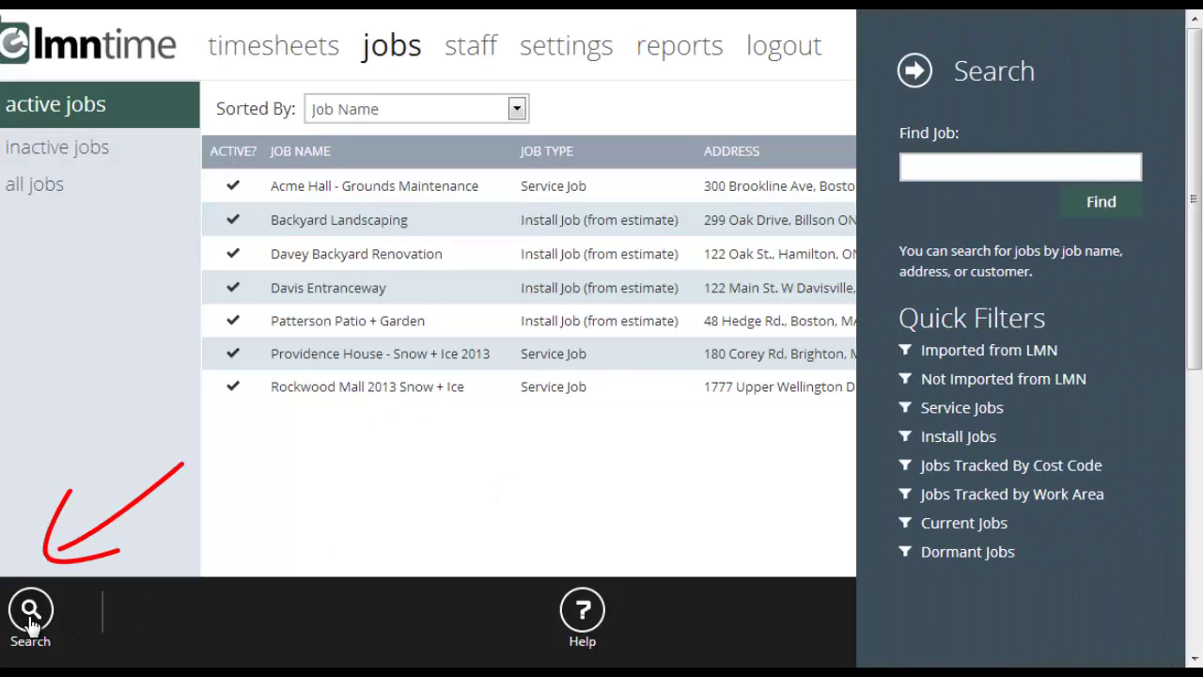
{"action": "left_click", "coordinate": [915, 71]}
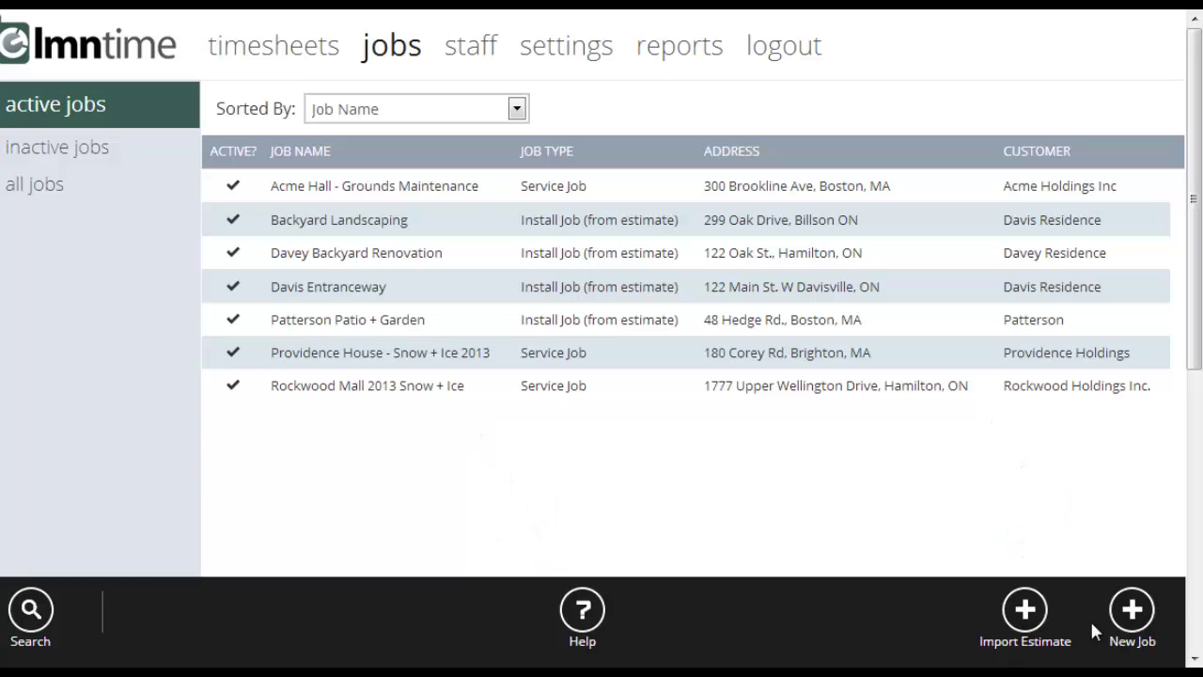
{"action": "left_click", "coordinate": [1041, 620]}
{"action": "left_click", "coordinate": [1134, 616]}
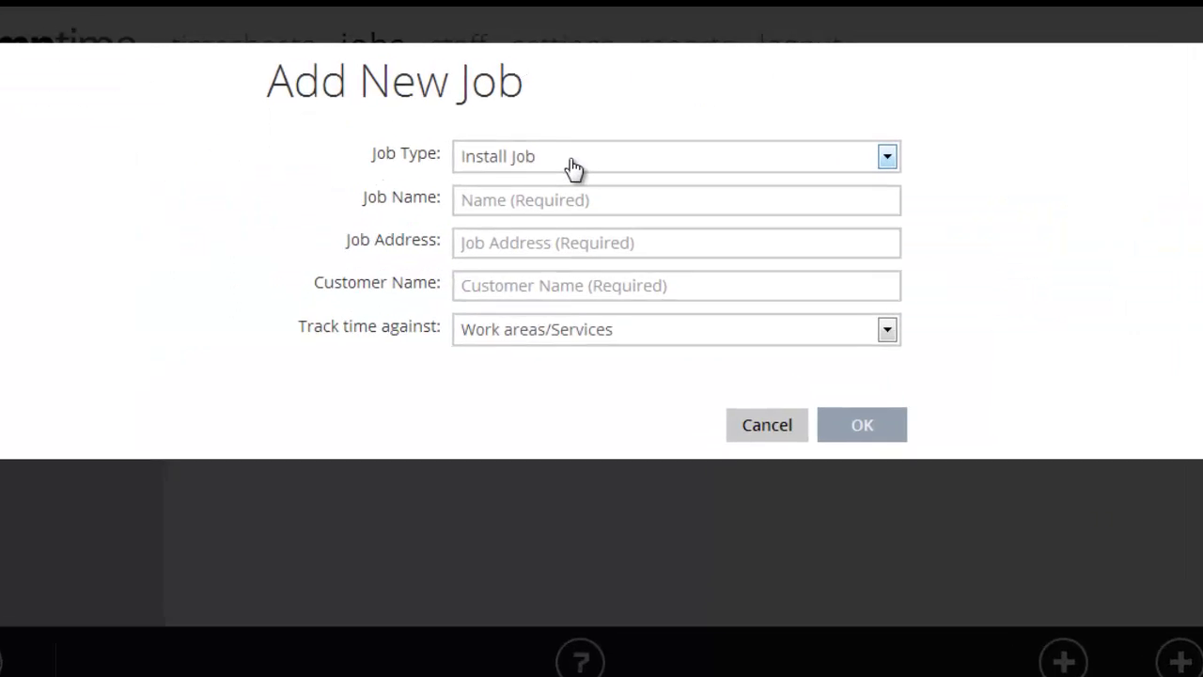
{"action": "left_click", "coordinate": [576, 155]}
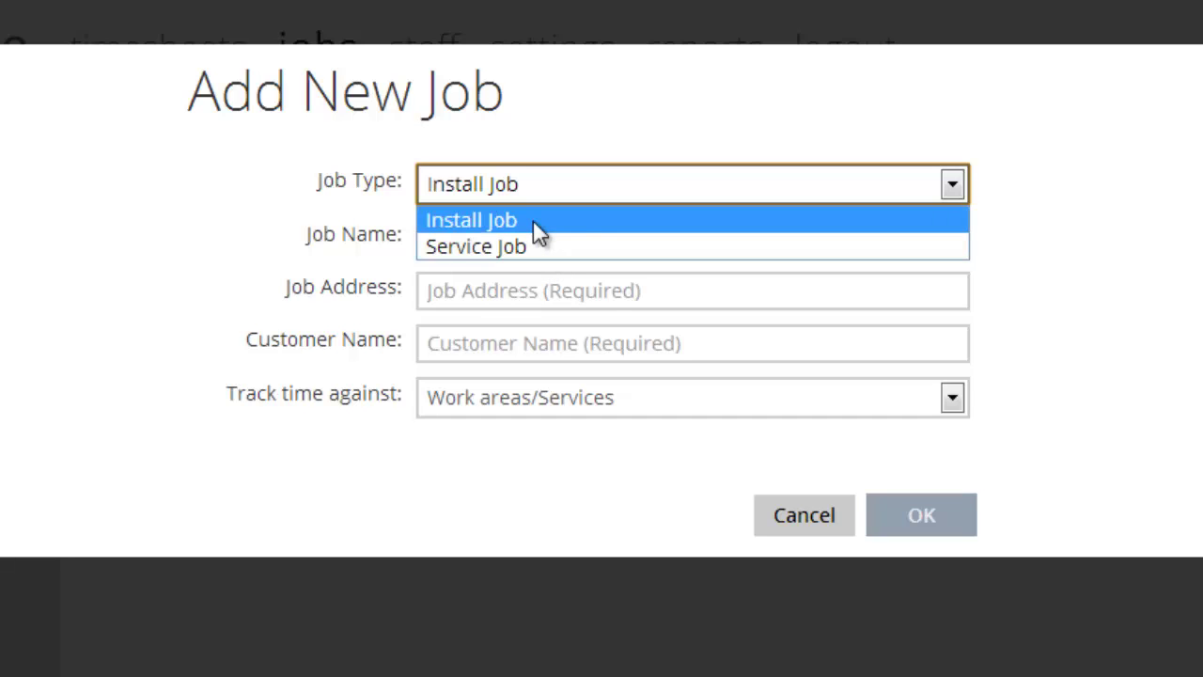
{"action": "left_click", "coordinate": [533, 220]}
Name the new job 'Jones Mulching'.
{"action": "left_click", "coordinate": [594, 243]}
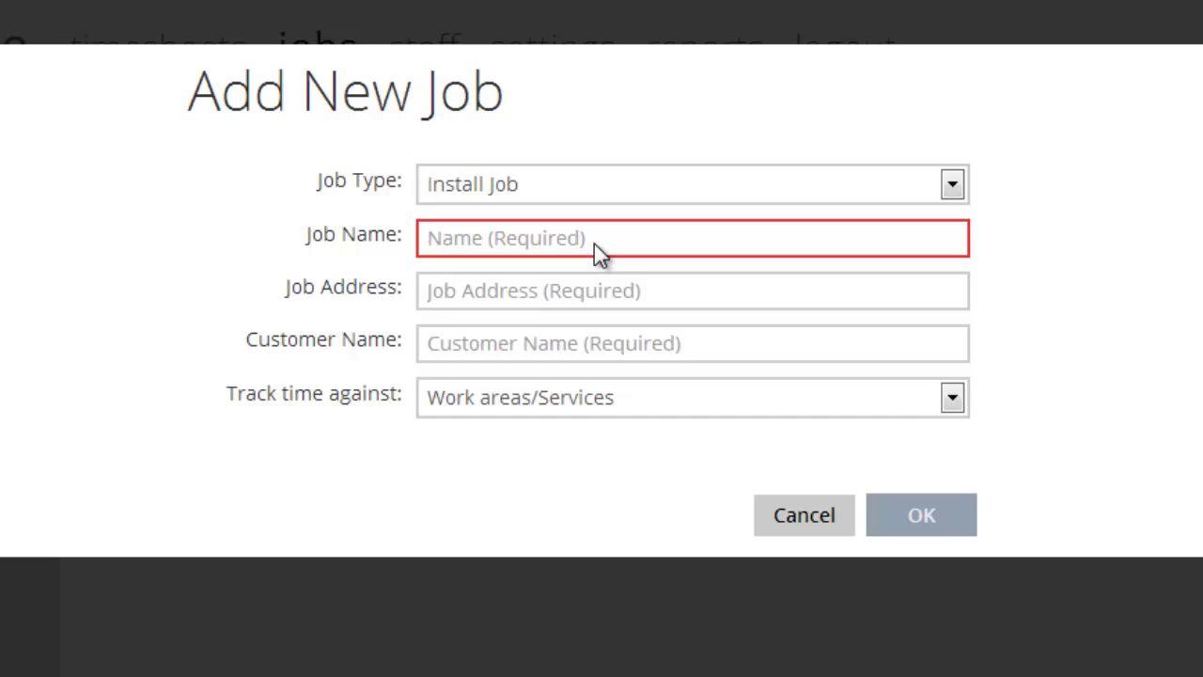
{"action": "type", "text": "Jones Mulche"}
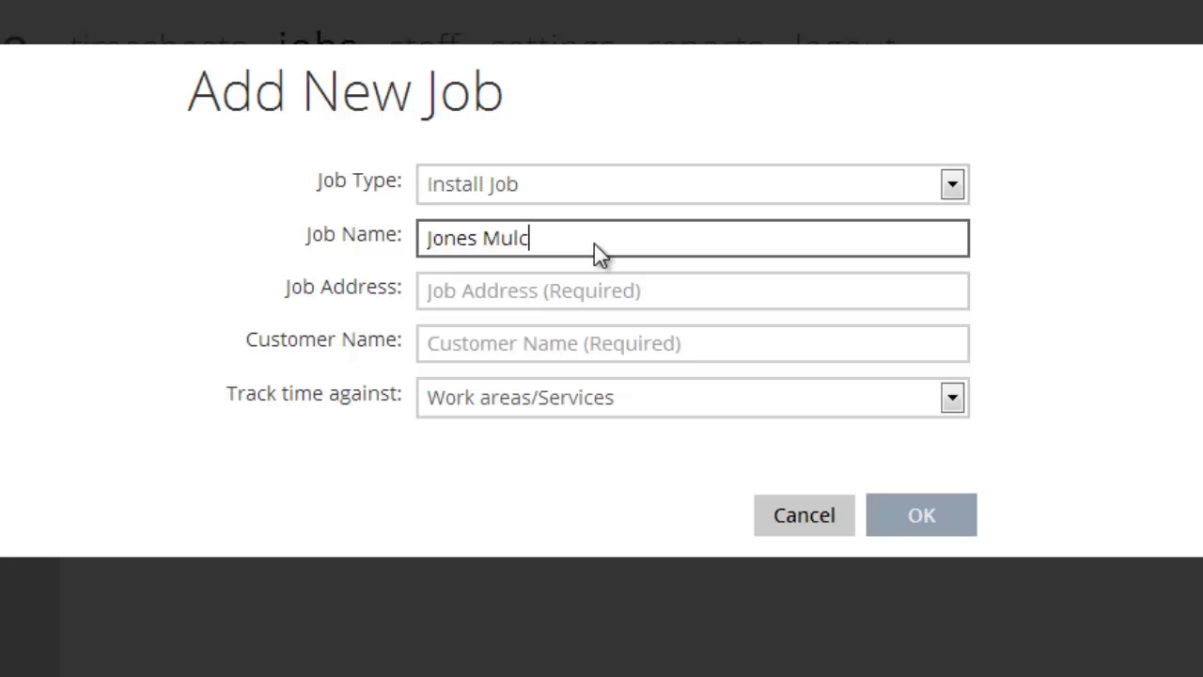
{"action": "key", "text": "BackSpace"}
{"action": "type", "text": "ing"}
Enter the job address and customer name, keeping time tracked by Work areas/Services.
{"action": "key", "text": "Tab"}
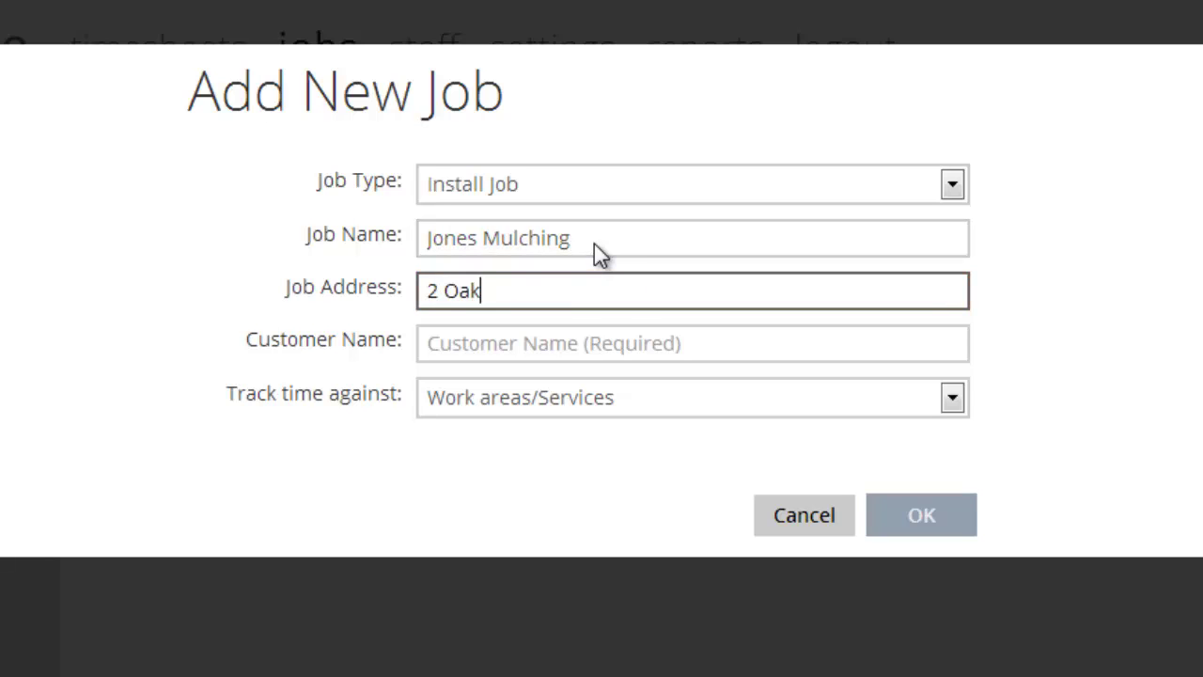
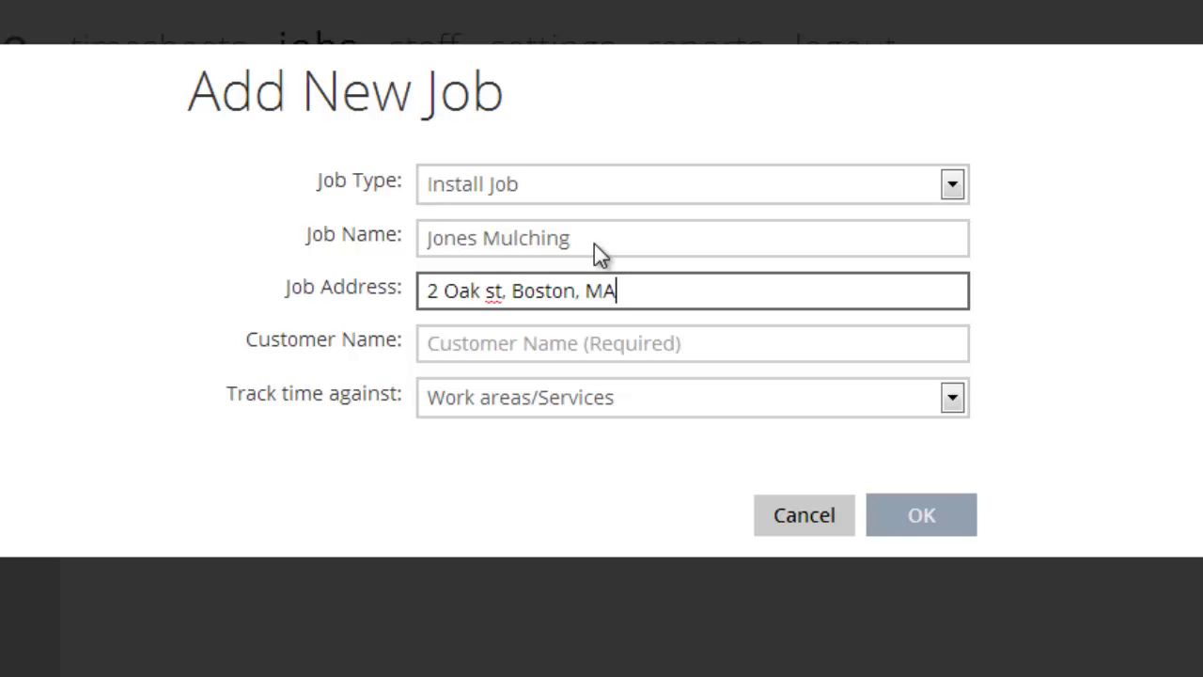
{"action": "key", "text": "Tab"}
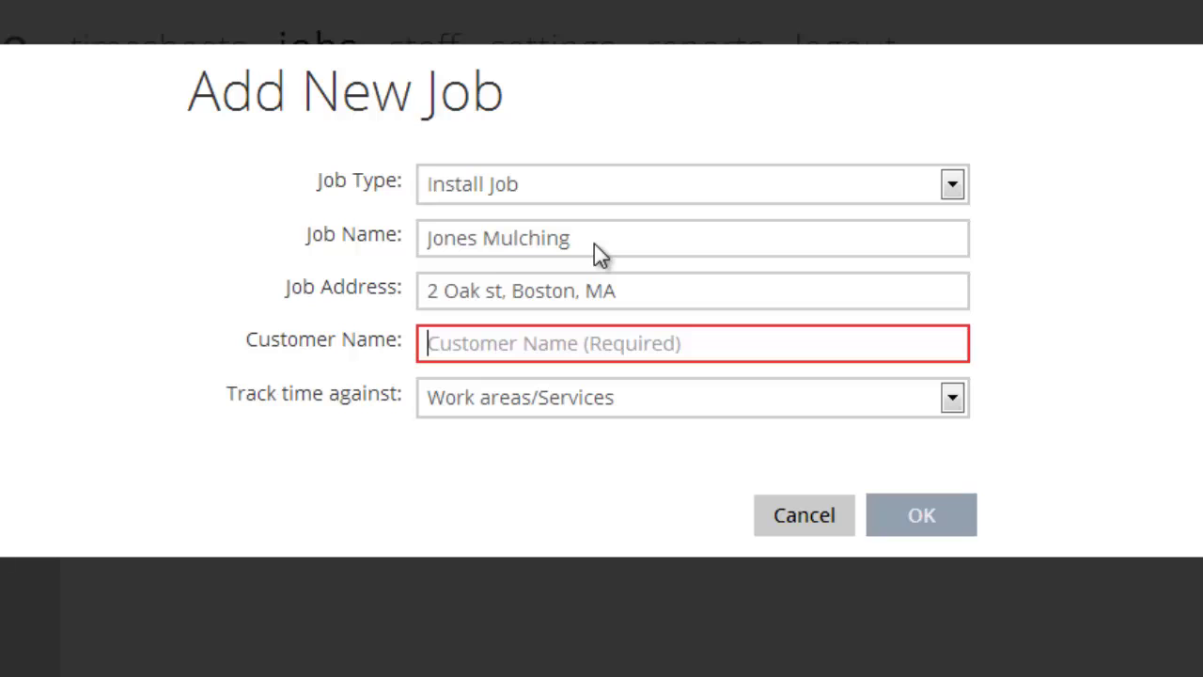
{"action": "type", "text": "Jone,"}
{"action": "key", "text": "BackSpace"}
{"action": "key", "text": "BackSpace"}
{"action": "type", "text": "s, Dr. and Mrs"}
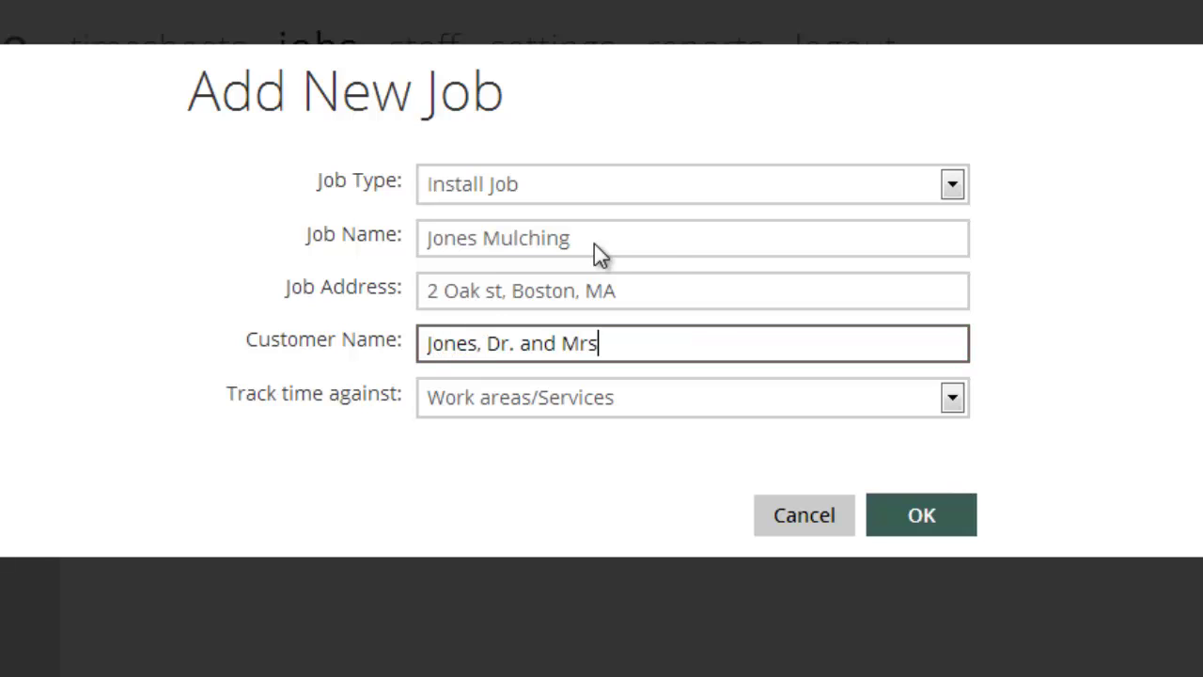
{"action": "left_click", "coordinate": [542, 411]}
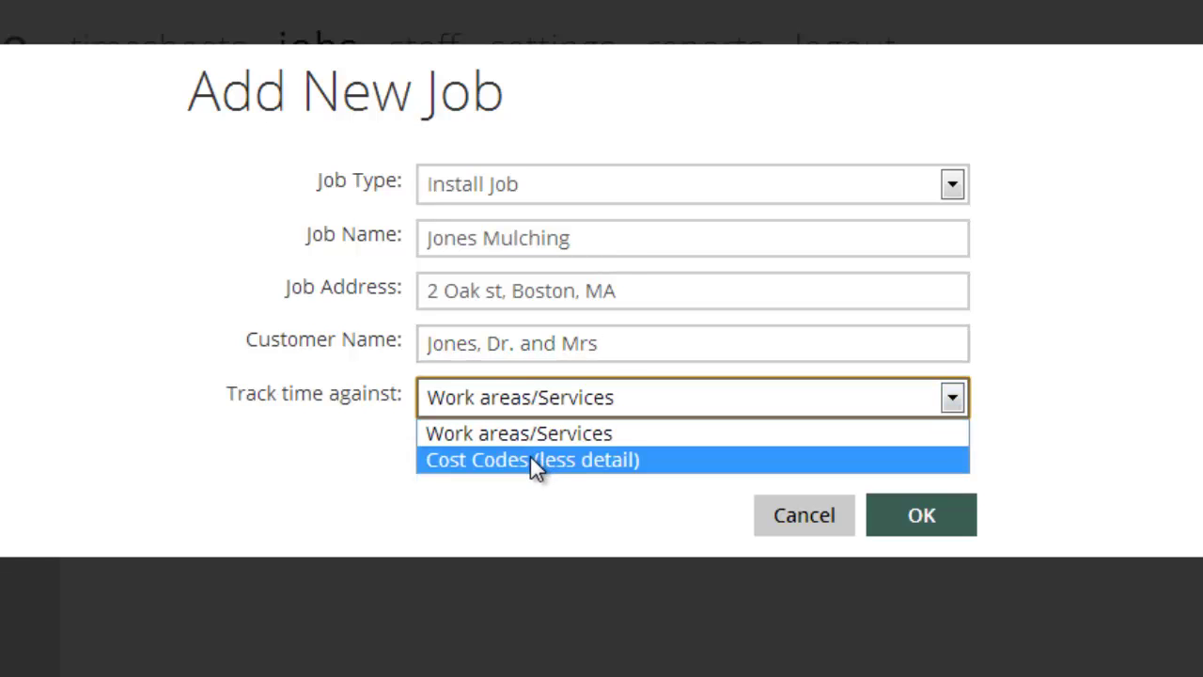
{"action": "left_click", "coordinate": [464, 523]}
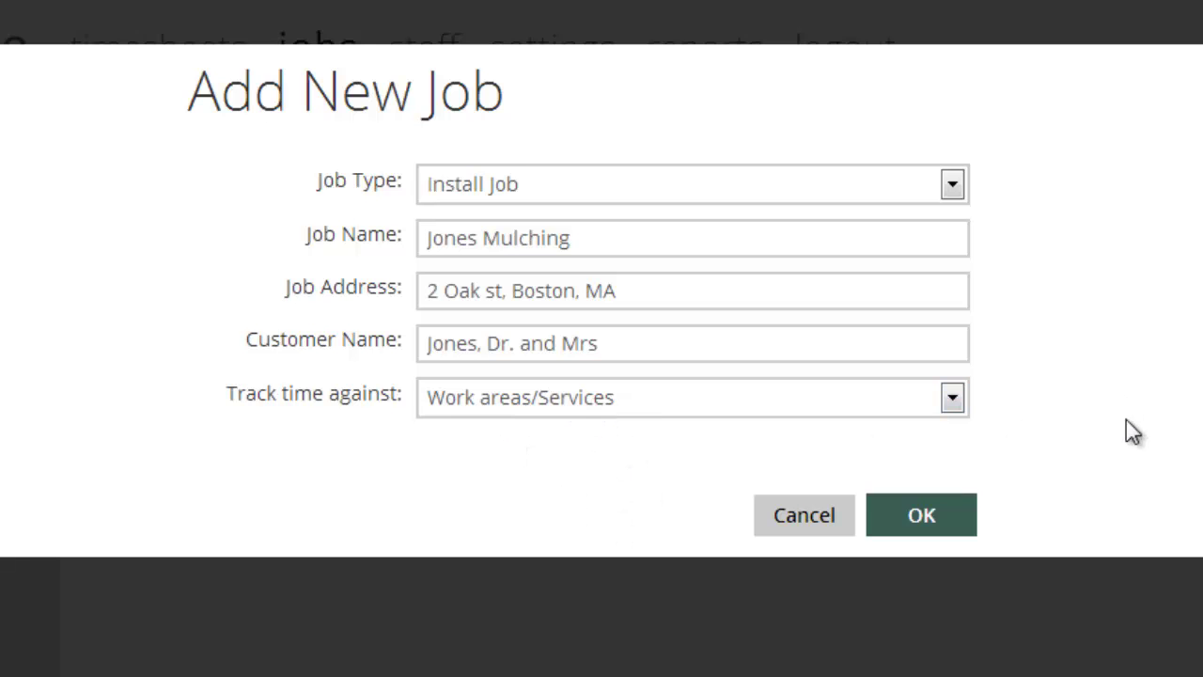
Save the Jones Mulching job and fill its latitude and longitude from the address.
{"action": "left_click", "coordinate": [916, 519]}
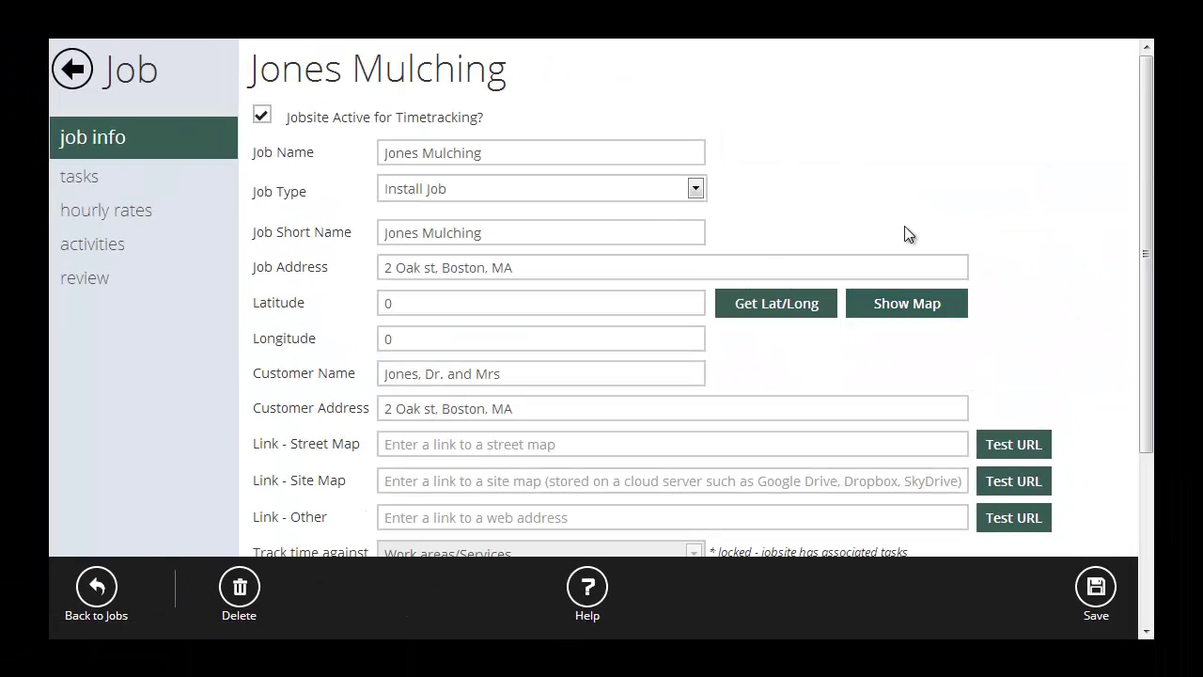
{"action": "left_click", "coordinate": [751, 313]}
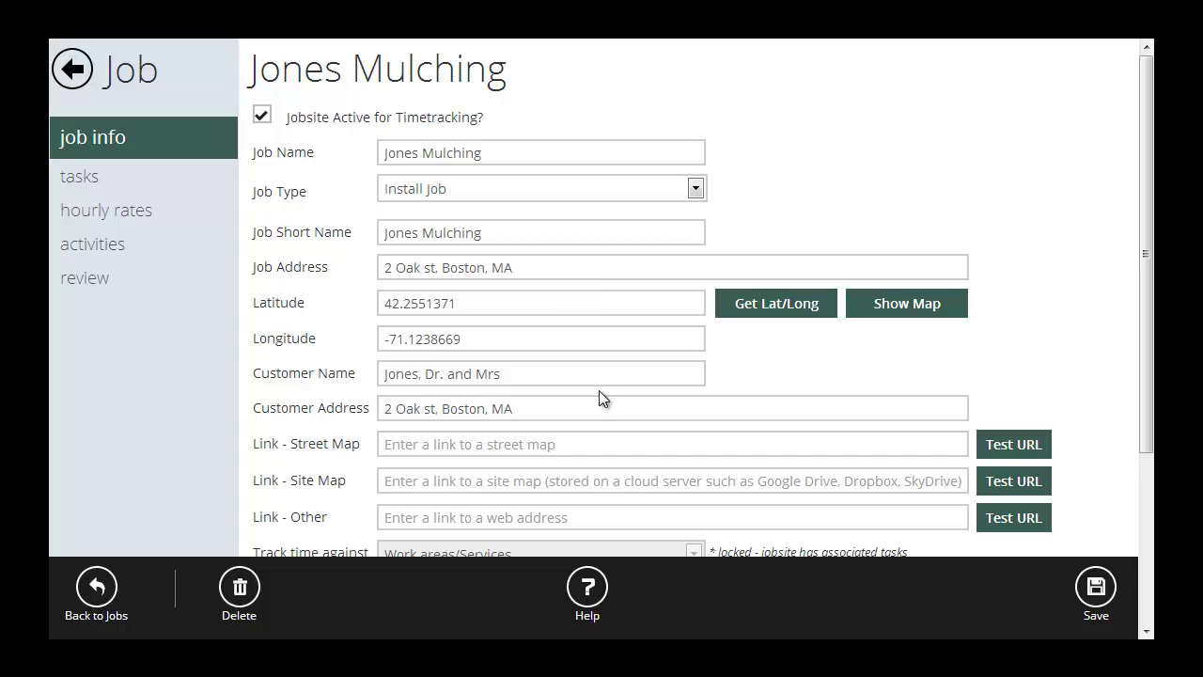
{"action": "scroll", "coordinate": [563, 414], "scroll_direction": "down", "scroll_amount": 5}
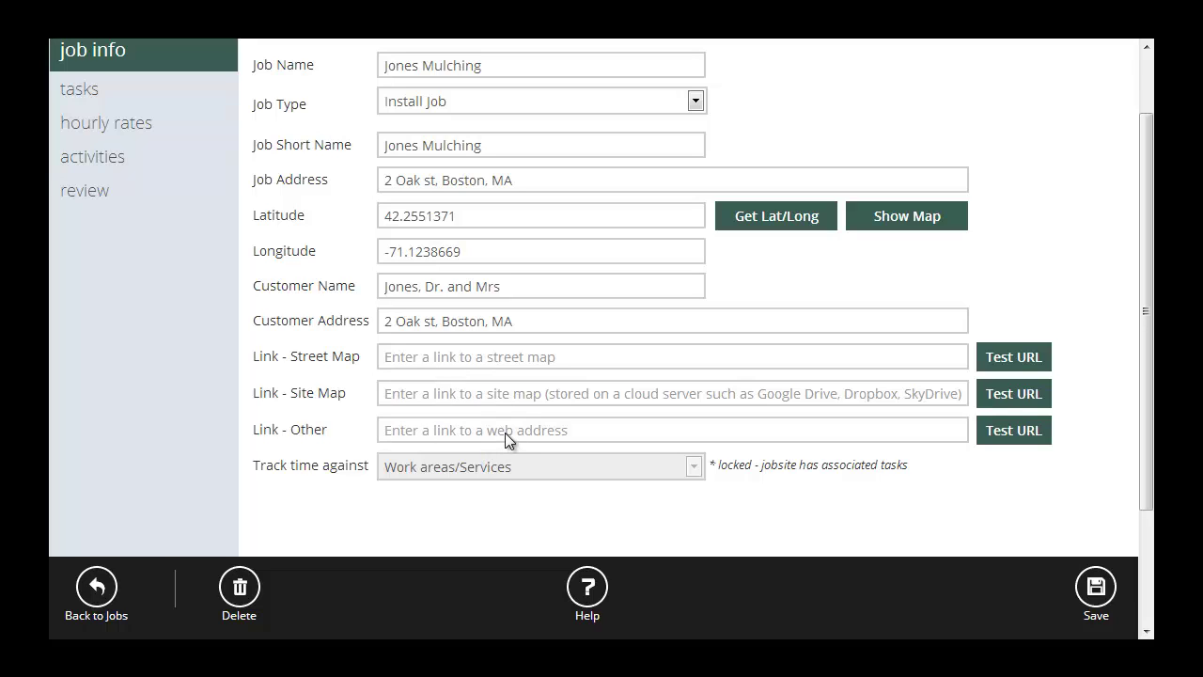
{"action": "scroll", "coordinate": [505, 433], "scroll_direction": "up", "scroll_amount": 5}
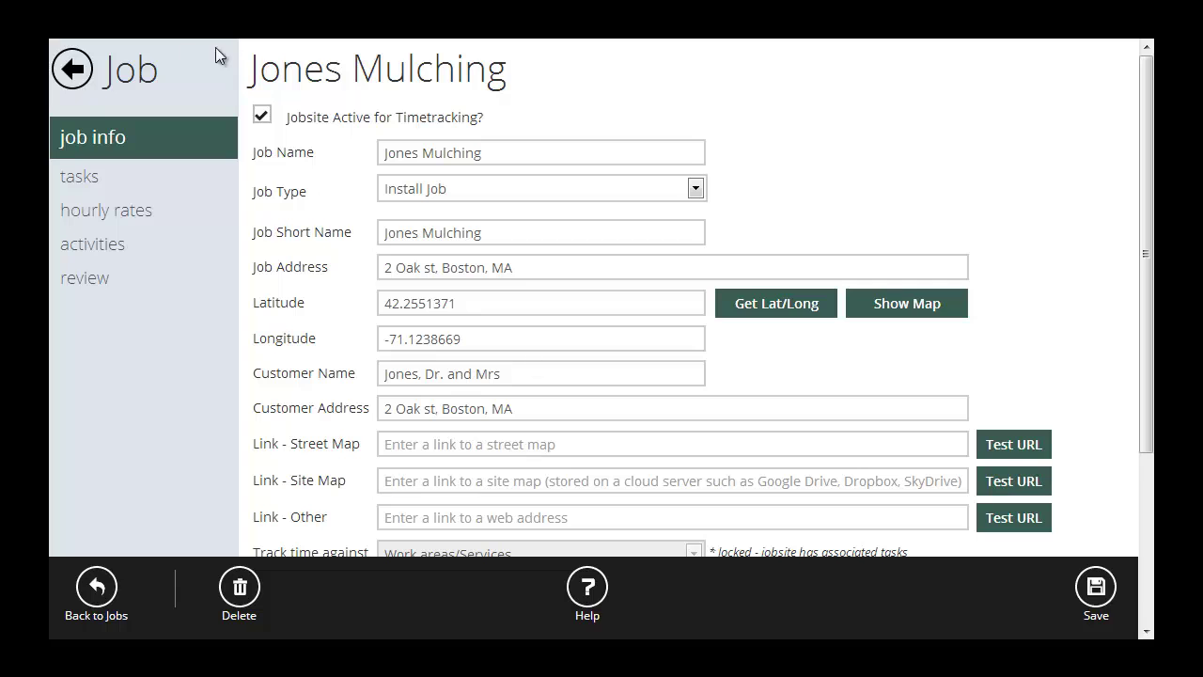
Leave Jones Mulching past the hourly rates warning and view the Acme Hall job's map.
{"action": "left_click", "coordinate": [72, 69]}
{"action": "left_click", "coordinate": [716, 366]}
{"action": "left_click", "coordinate": [427, 193]}
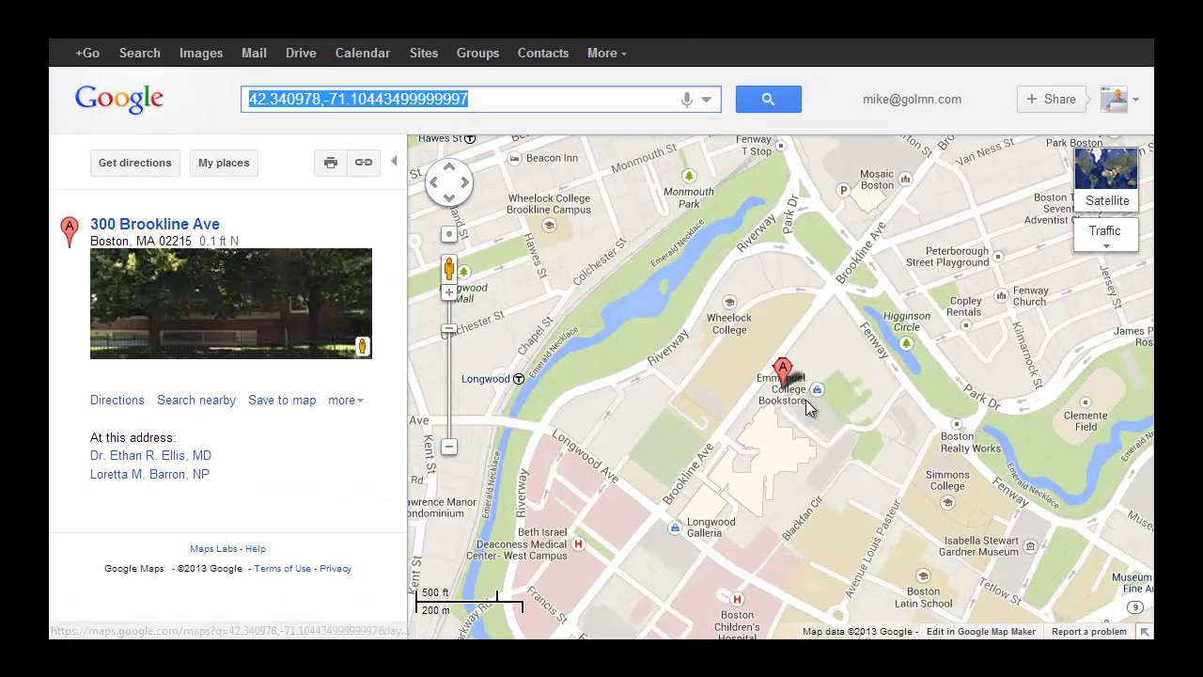
{"action": "mouse_move", "coordinate": [802, 408]}
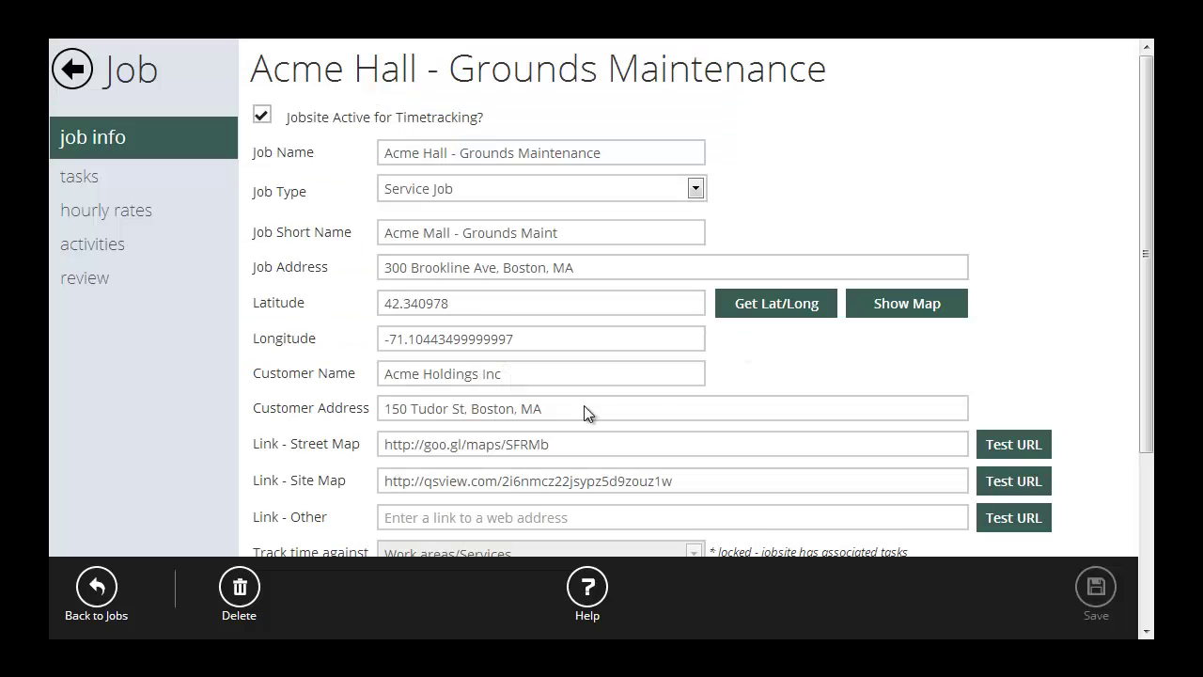
{"action": "left_click", "coordinate": [1002, 484]}
Open the Jones Mulching tasks, listing Extras and Warranty, and select the Warranty task.
{"action": "left_click", "coordinate": [75, 74]}
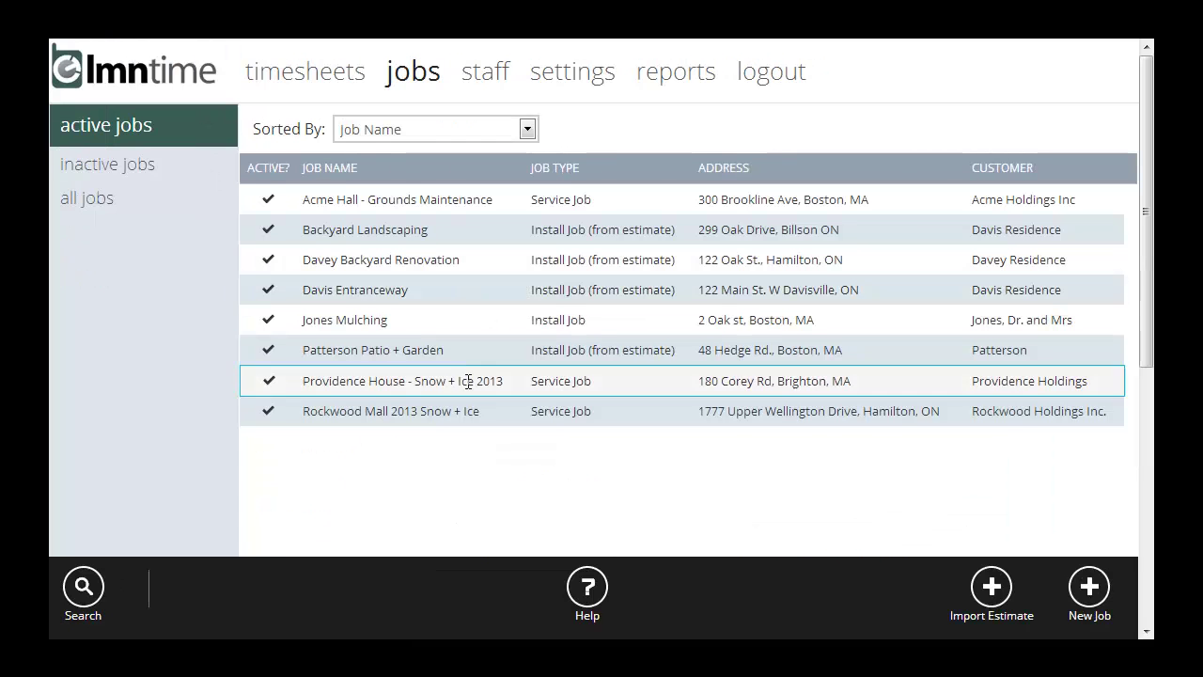
{"action": "left_click", "coordinate": [380, 322]}
{"action": "scroll", "coordinate": [595, 333], "scroll_direction": "down", "scroll_amount": 2}
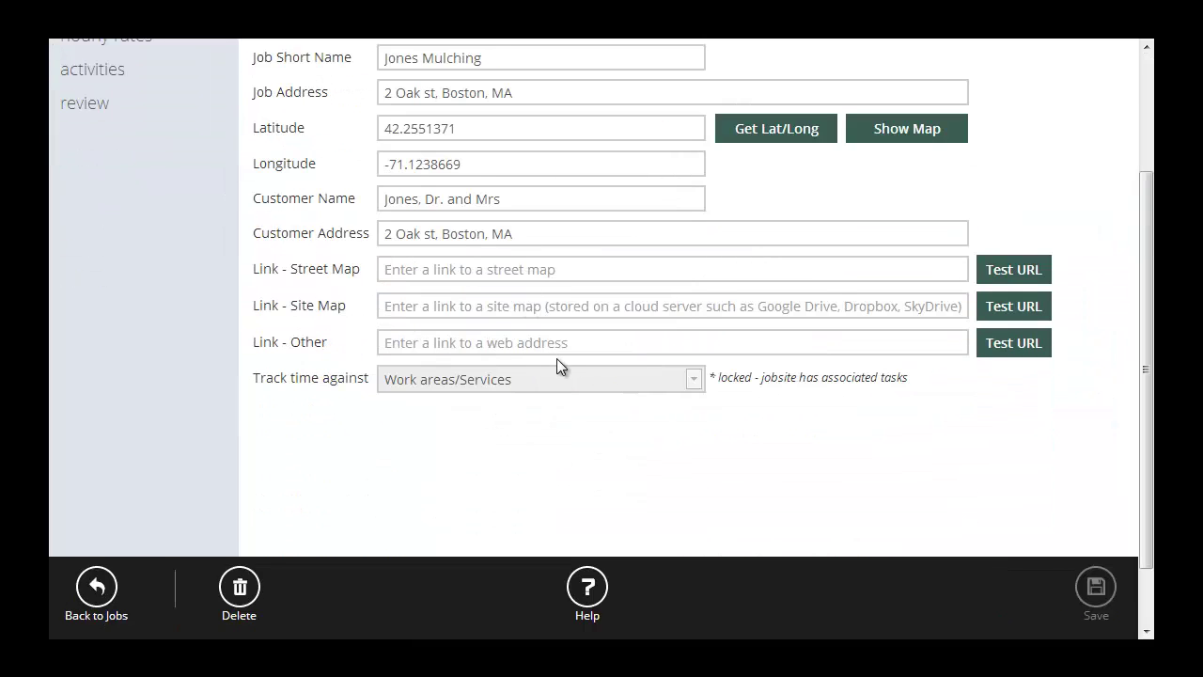
{"action": "scroll", "coordinate": [548, 414], "scroll_direction": "up", "scroll_amount": 3}
{"action": "scroll", "coordinate": [550, 404], "scroll_direction": "down", "scroll_amount": 2}
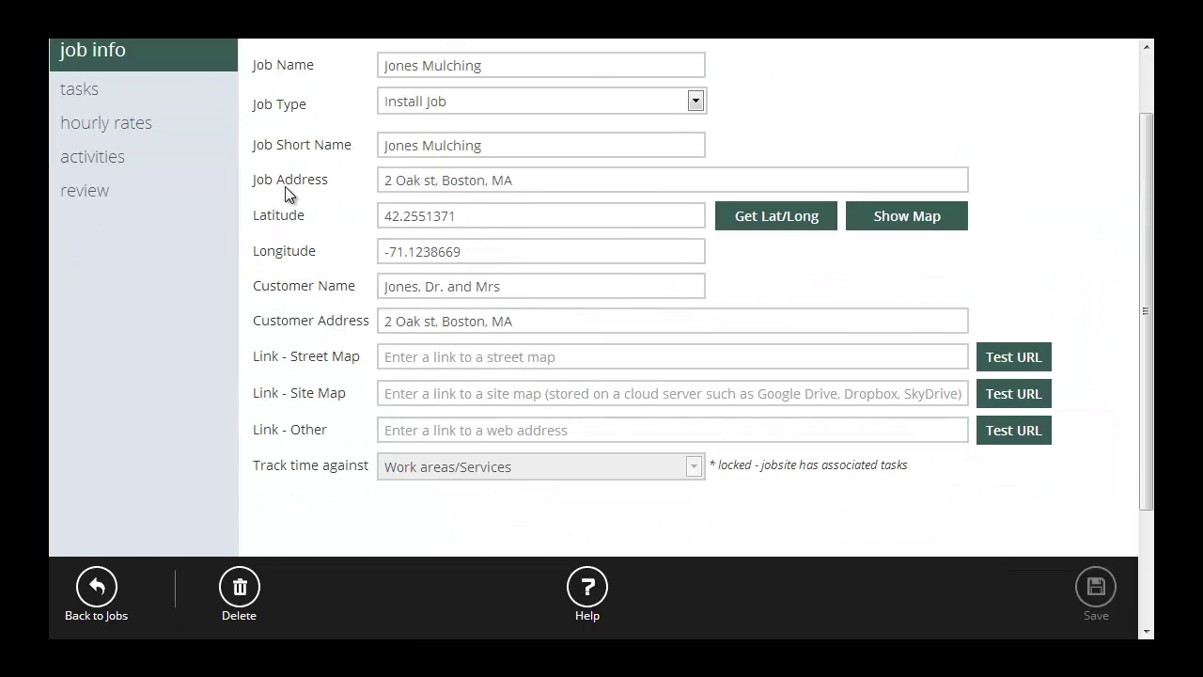
{"action": "scroll", "coordinate": [228, 139], "scroll_direction": "up", "scroll_amount": 1}
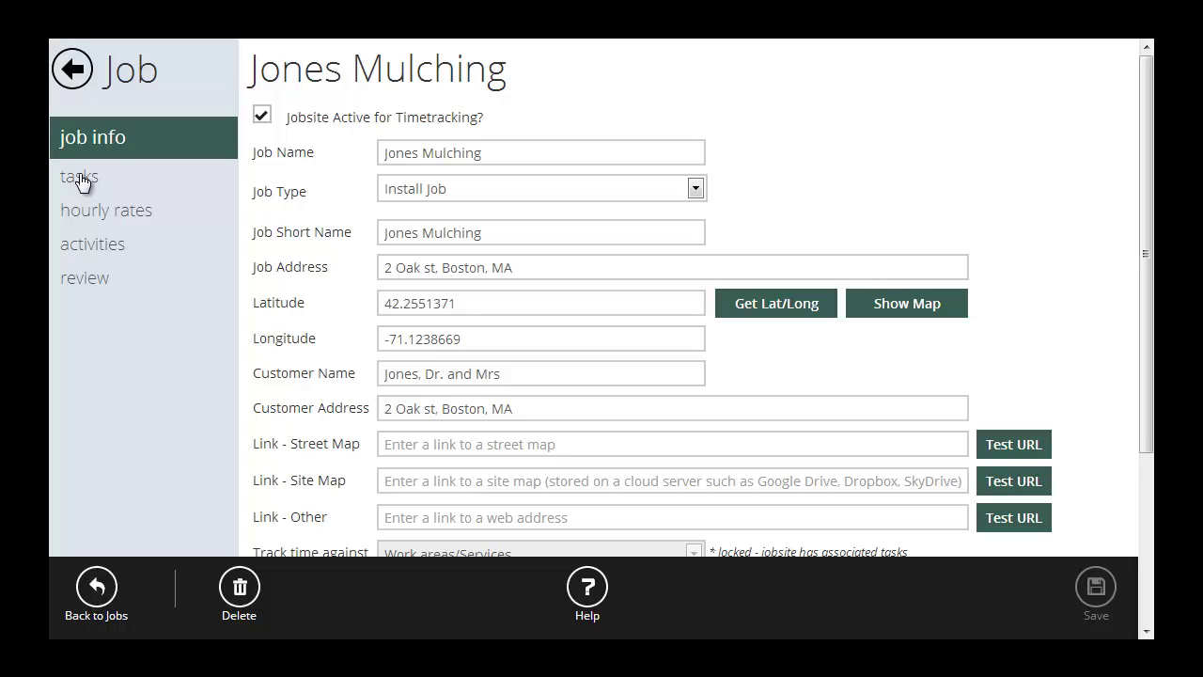
{"action": "left_click", "coordinate": [81, 180]}
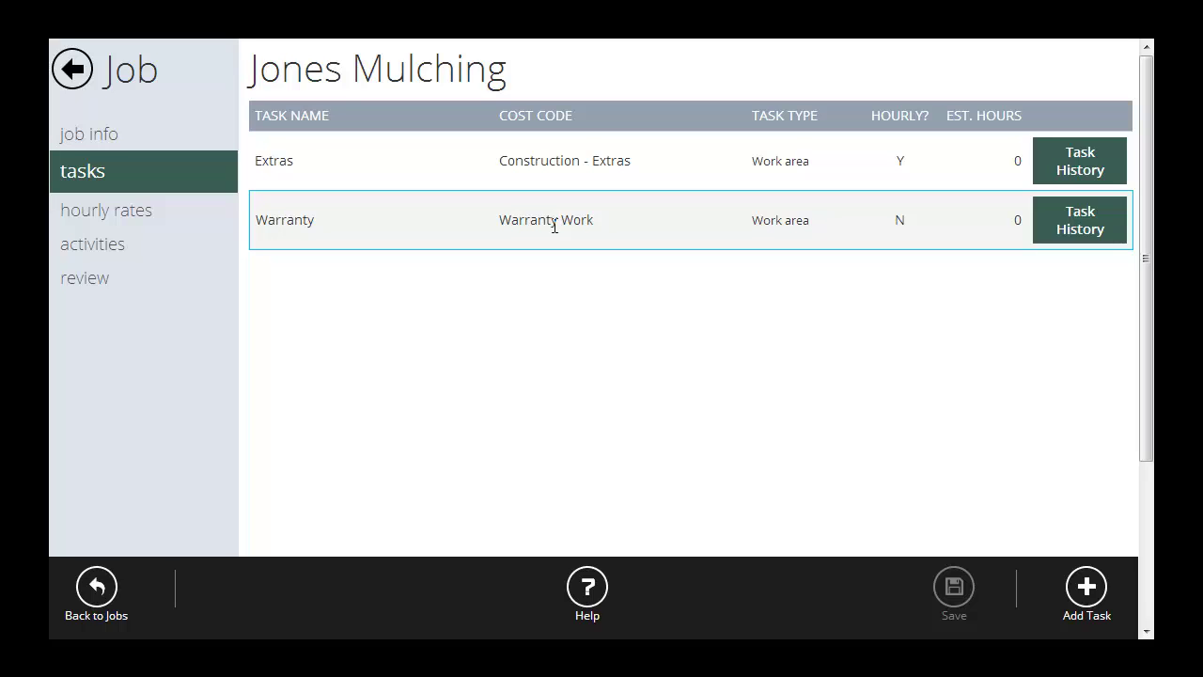
{"action": "left_click", "coordinate": [554, 228]}
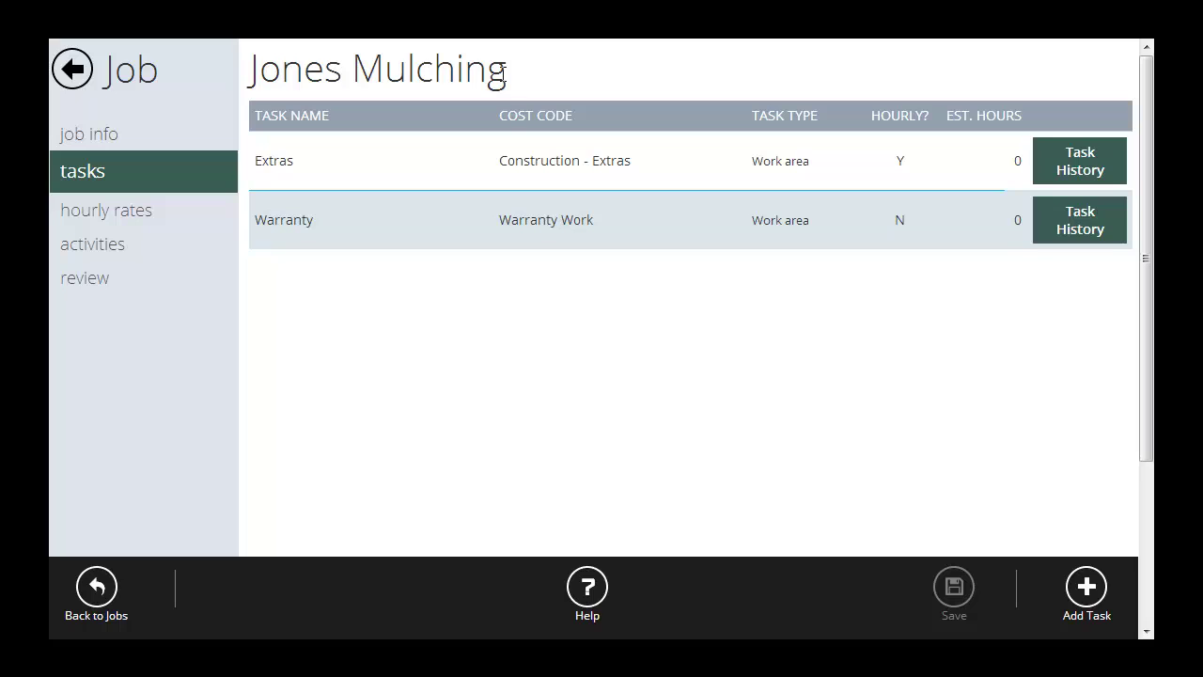
Add a Mulching task with the Grounds Maintenance cost code and 6 estimated hours.
{"action": "left_click", "coordinate": [1085, 588]}
{"action": "left_click", "coordinate": [628, 173]}
{"action": "type", "text": "Mulching"}
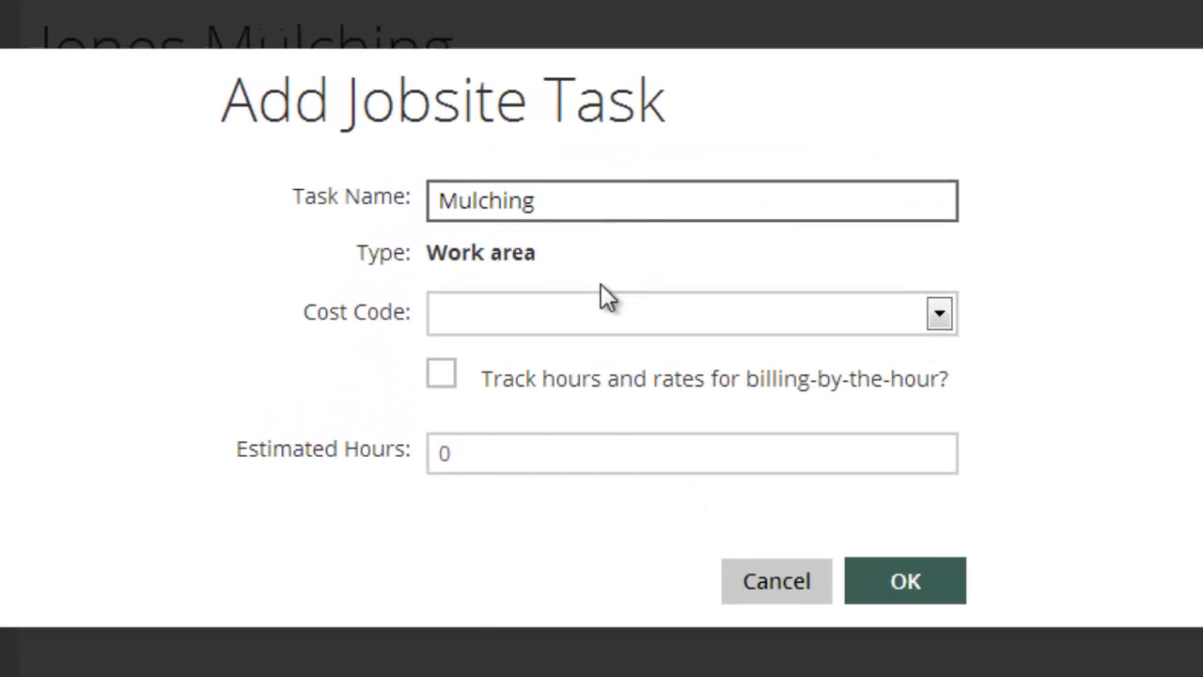
{"action": "left_click", "coordinate": [591, 269]}
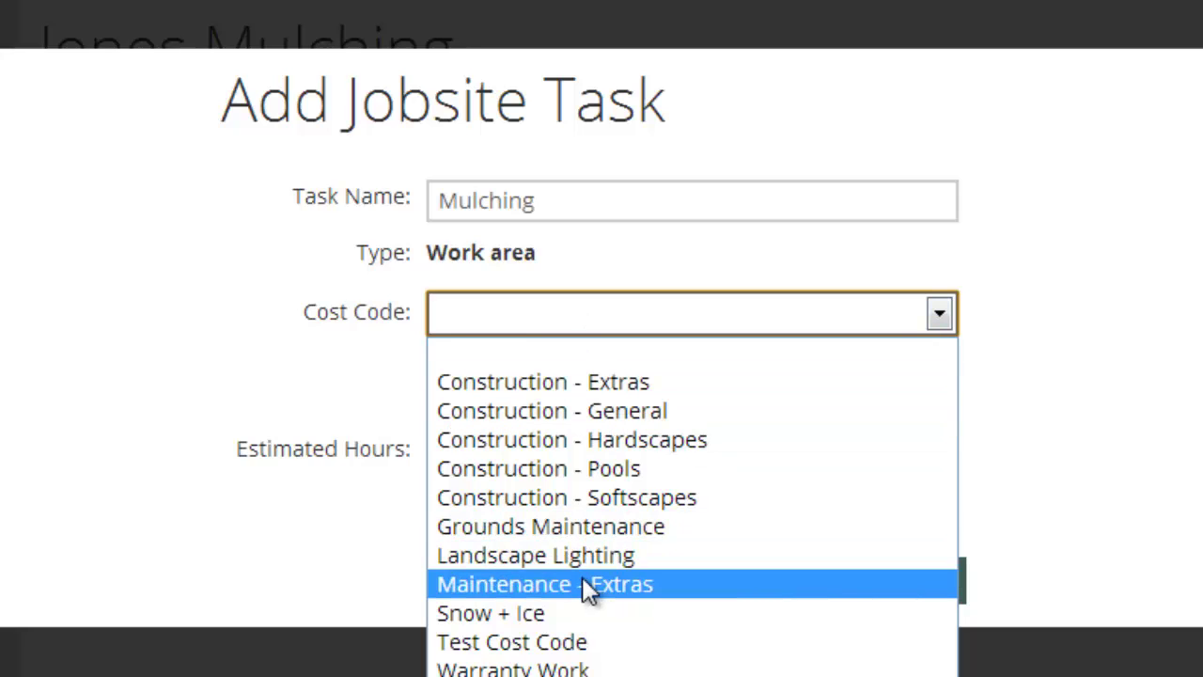
{"action": "left_click", "coordinate": [586, 526]}
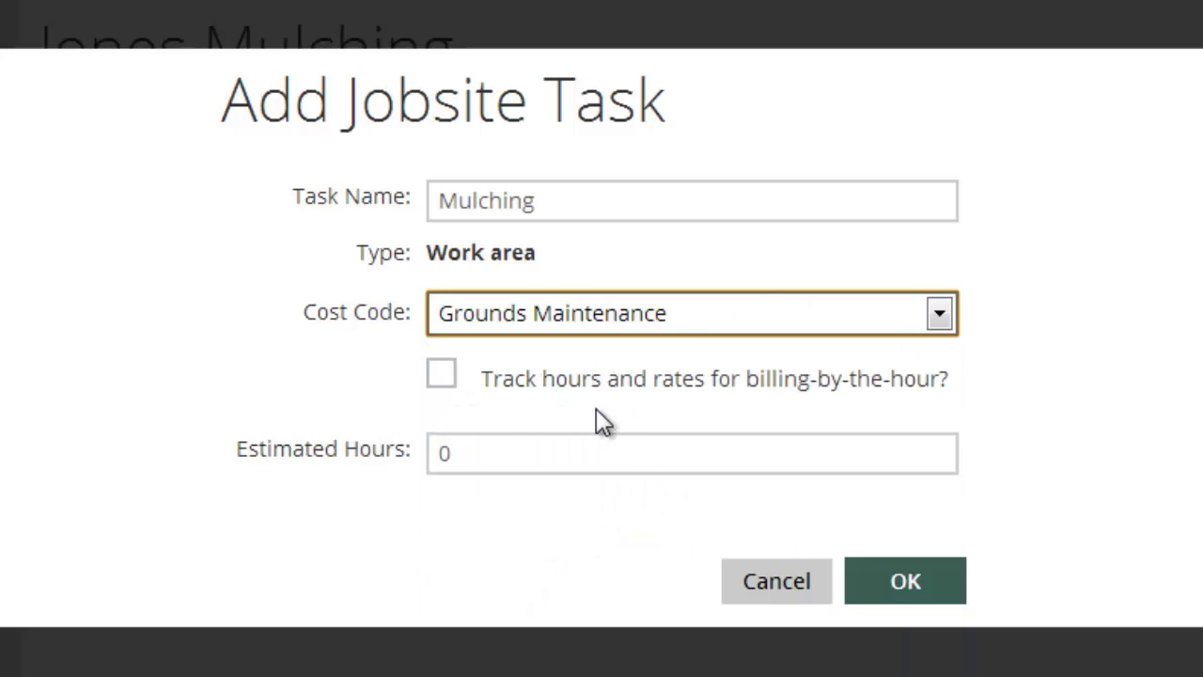
{"action": "left_click", "coordinate": [660, 471]}
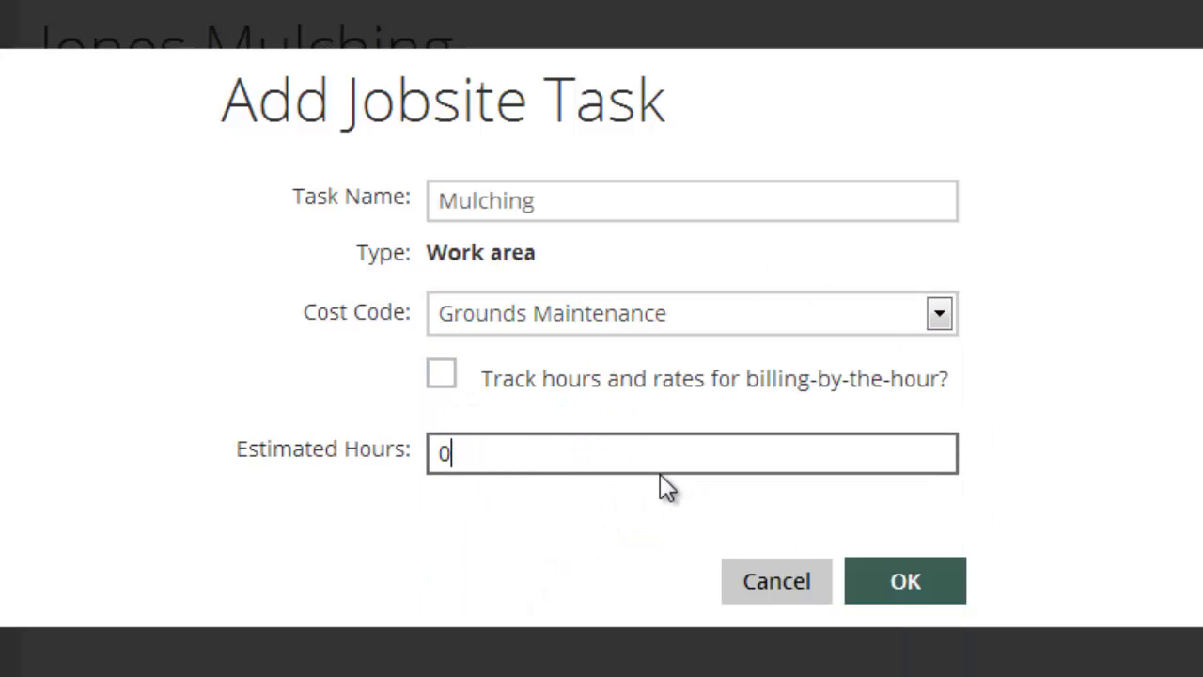
{"action": "key", "text": "BackSpace"}
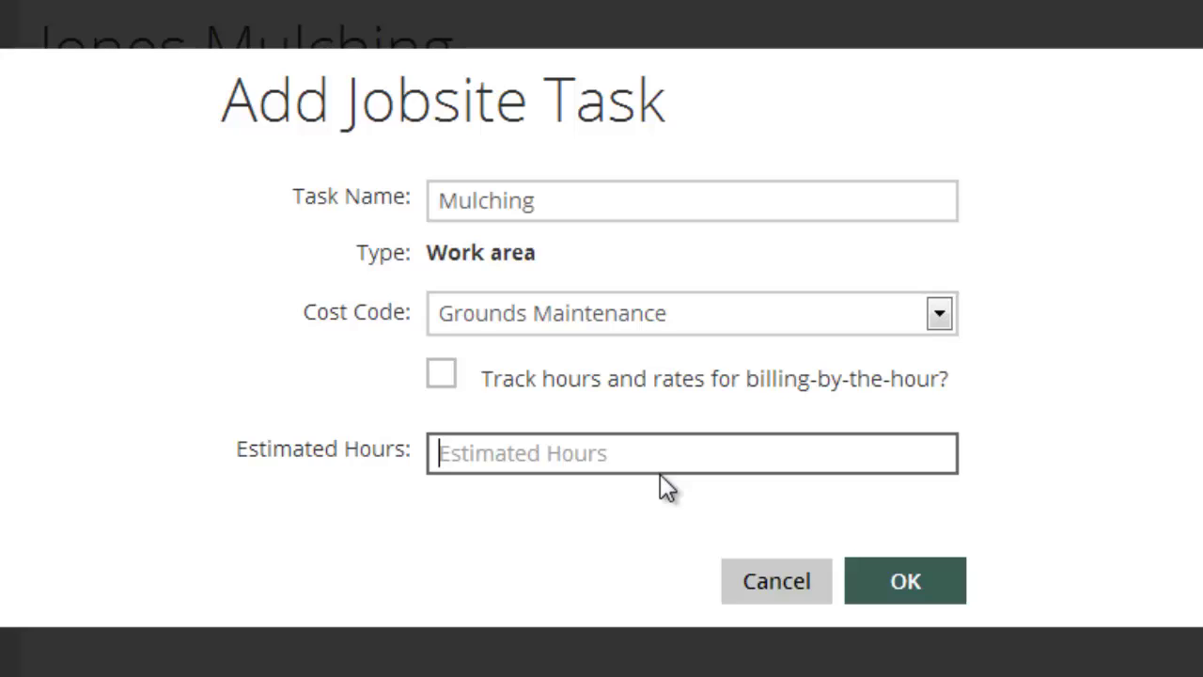
{"action": "type", "text": "6"}
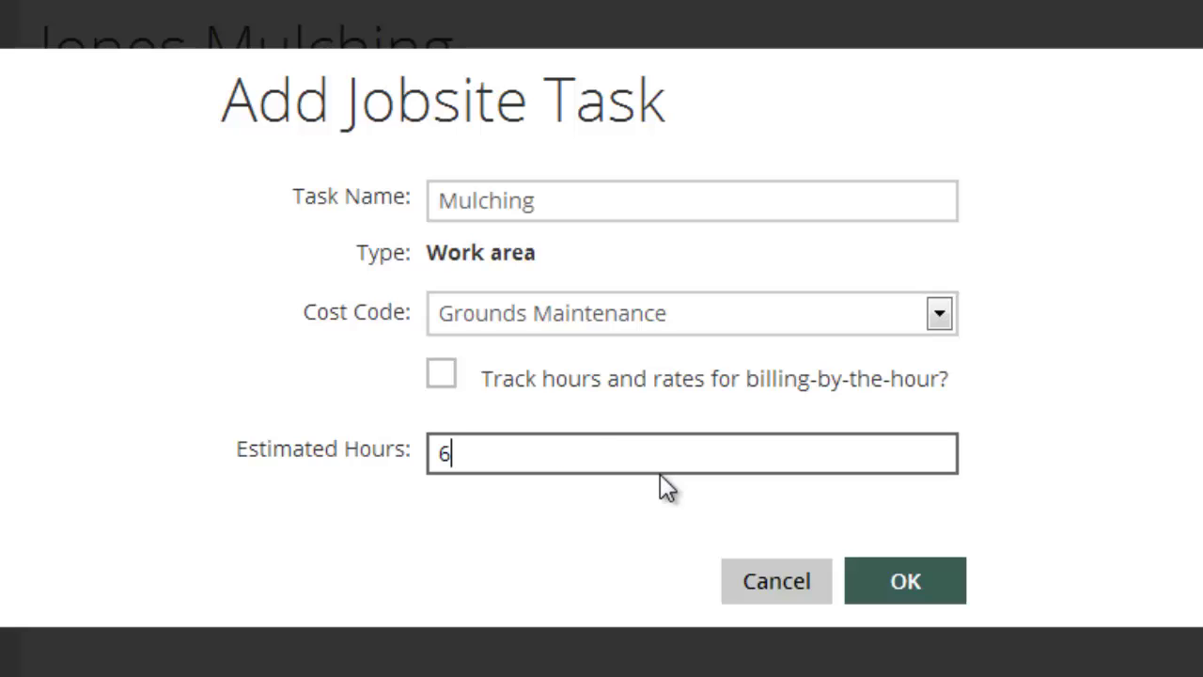
{"action": "left_click", "coordinate": [933, 576]}
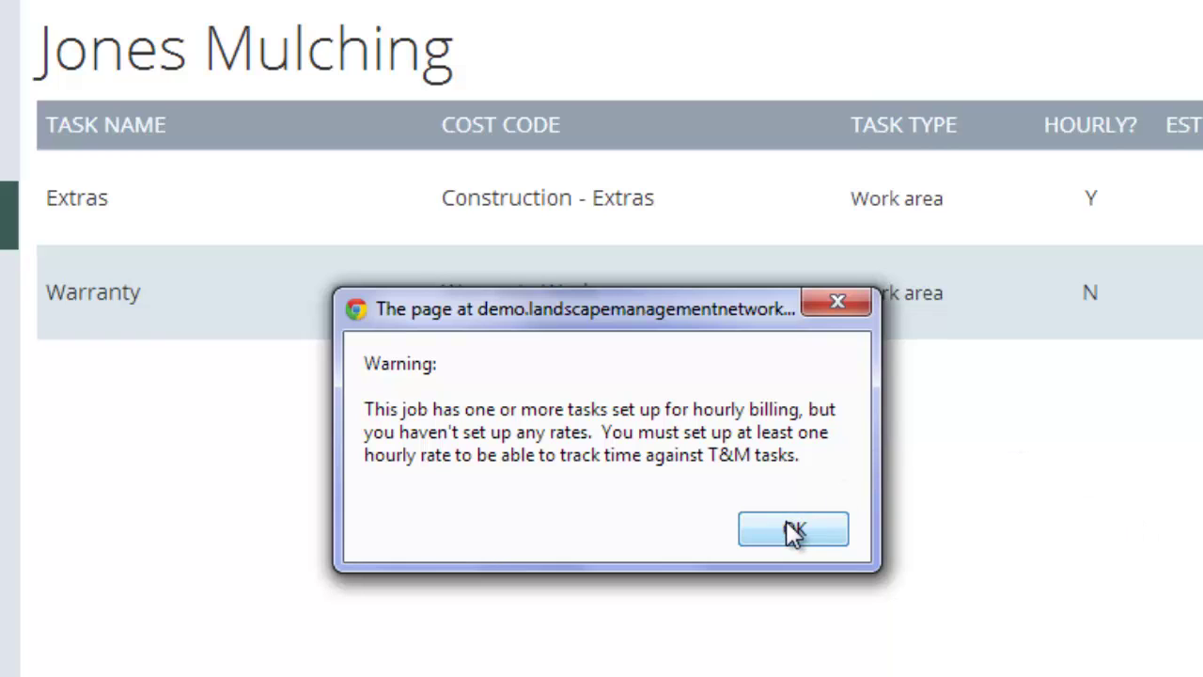
{"action": "left_click", "coordinate": [788, 523]}
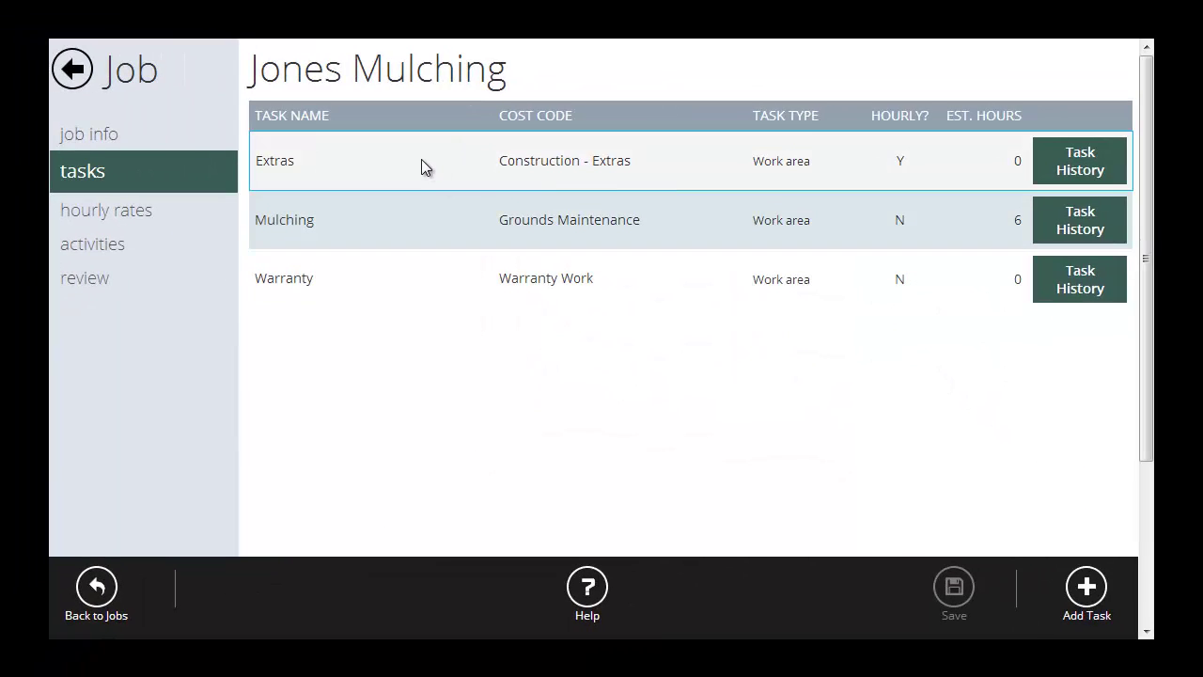
Select a row in the Jones Mulching task list of Extras, Mulching and Warranty.
{"action": "left_click", "coordinate": [411, 235]}
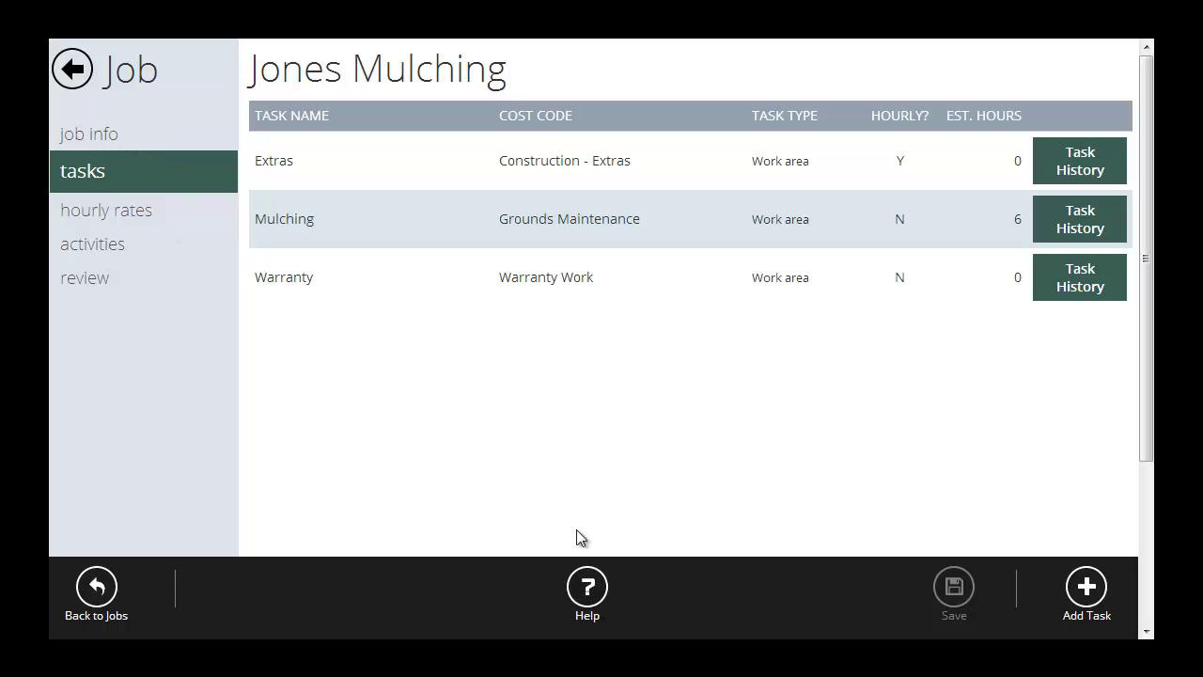
Return to the jobs list and search for LMN estimates available to import.
{"action": "left_click", "coordinate": [79, 72]}
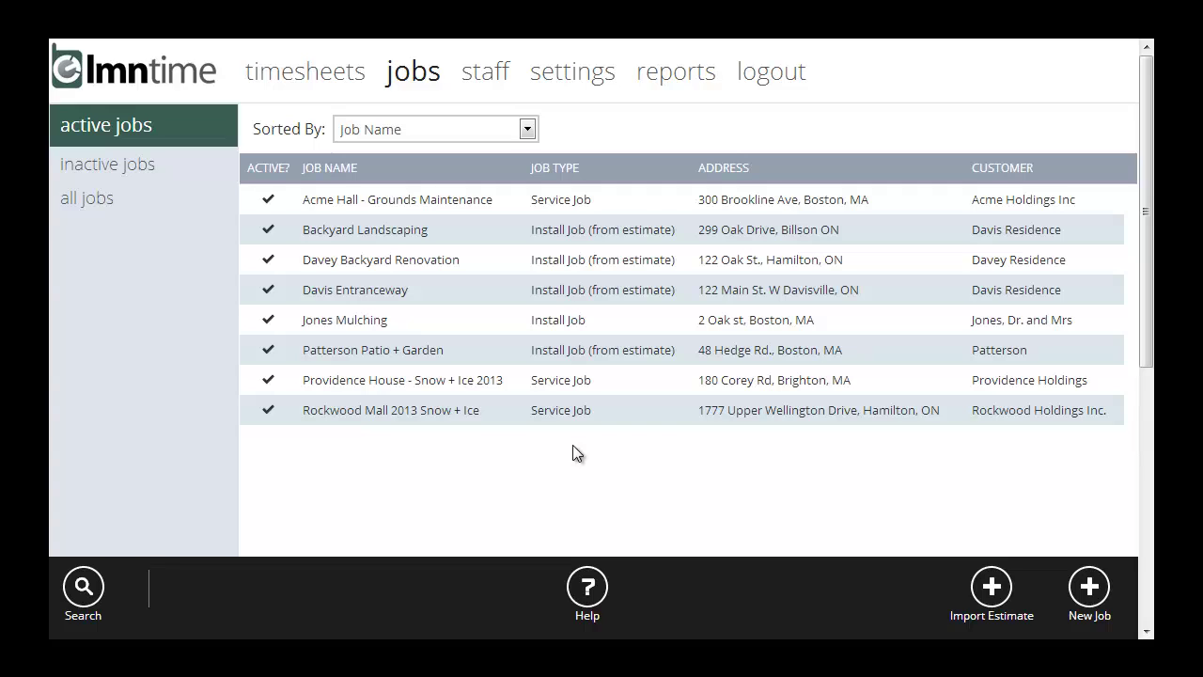
{"action": "left_click", "coordinate": [994, 598]}
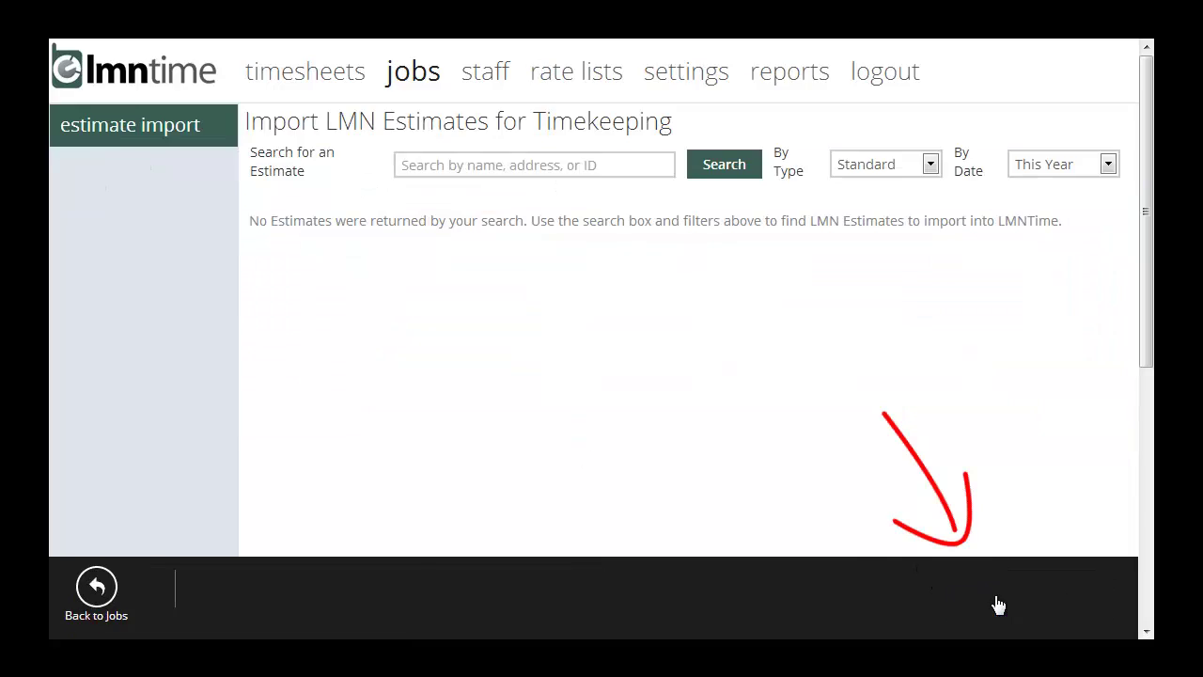
{"action": "left_click", "coordinate": [586, 167]}
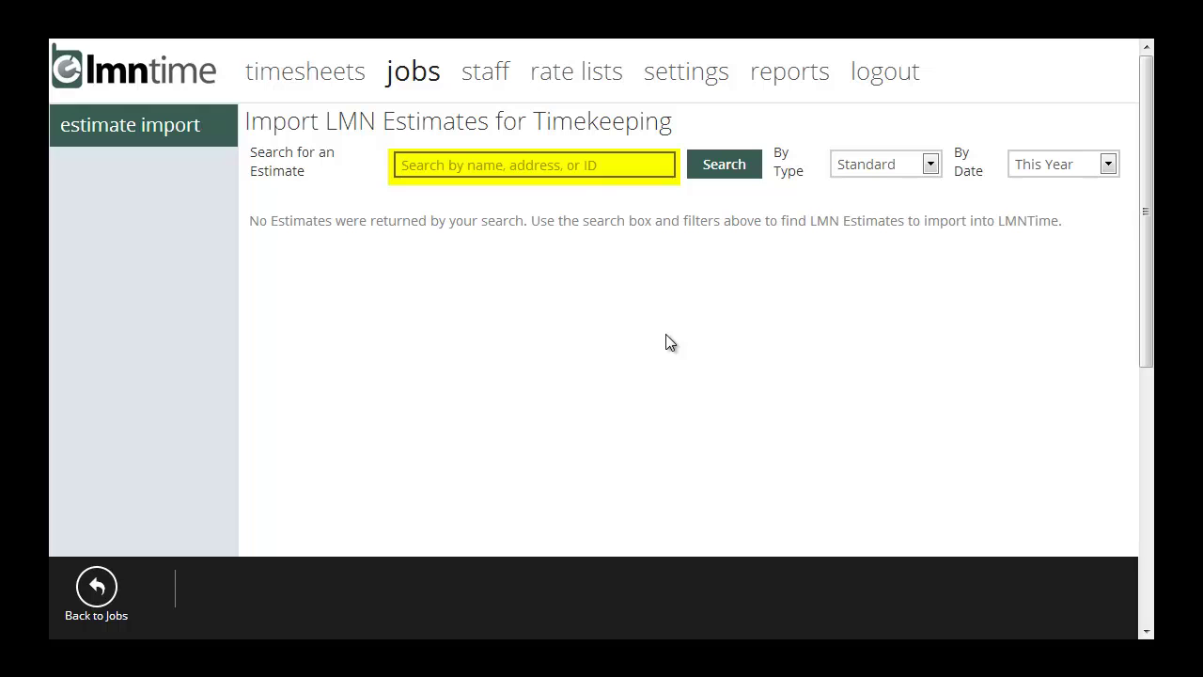
{"action": "left_click", "coordinate": [737, 165]}
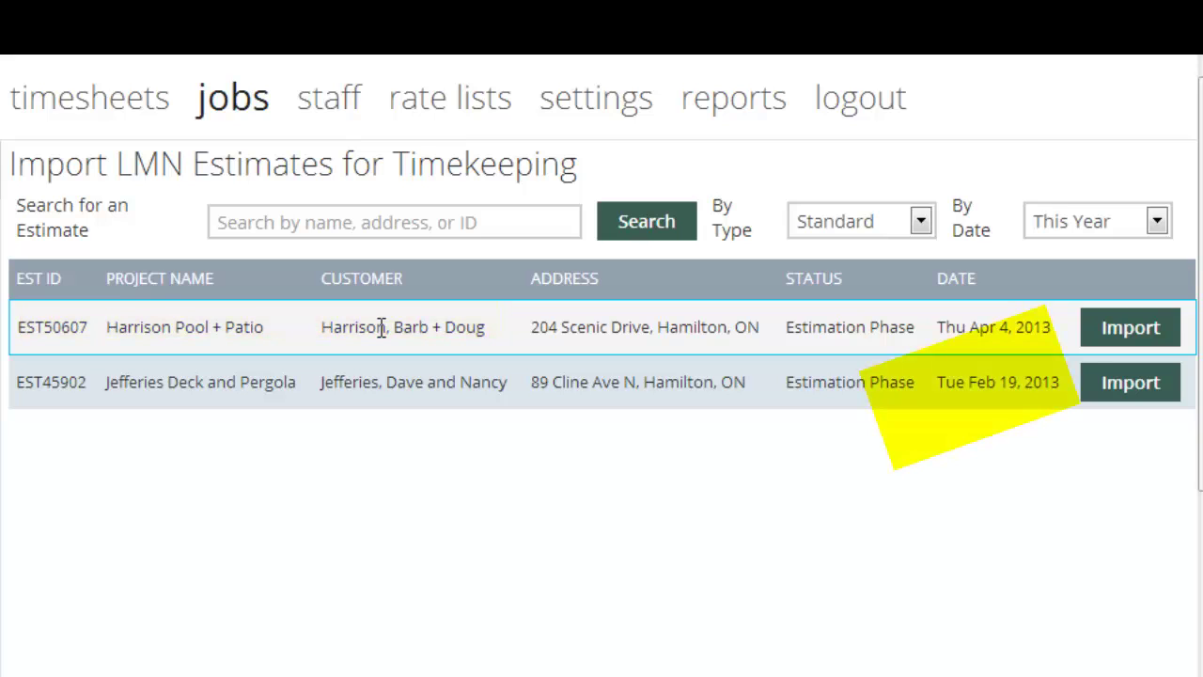
Import the Harrison Pool + Patio estimate with all six tasks, including Landscape Lighting.
{"action": "left_click", "coordinate": [1130, 329]}
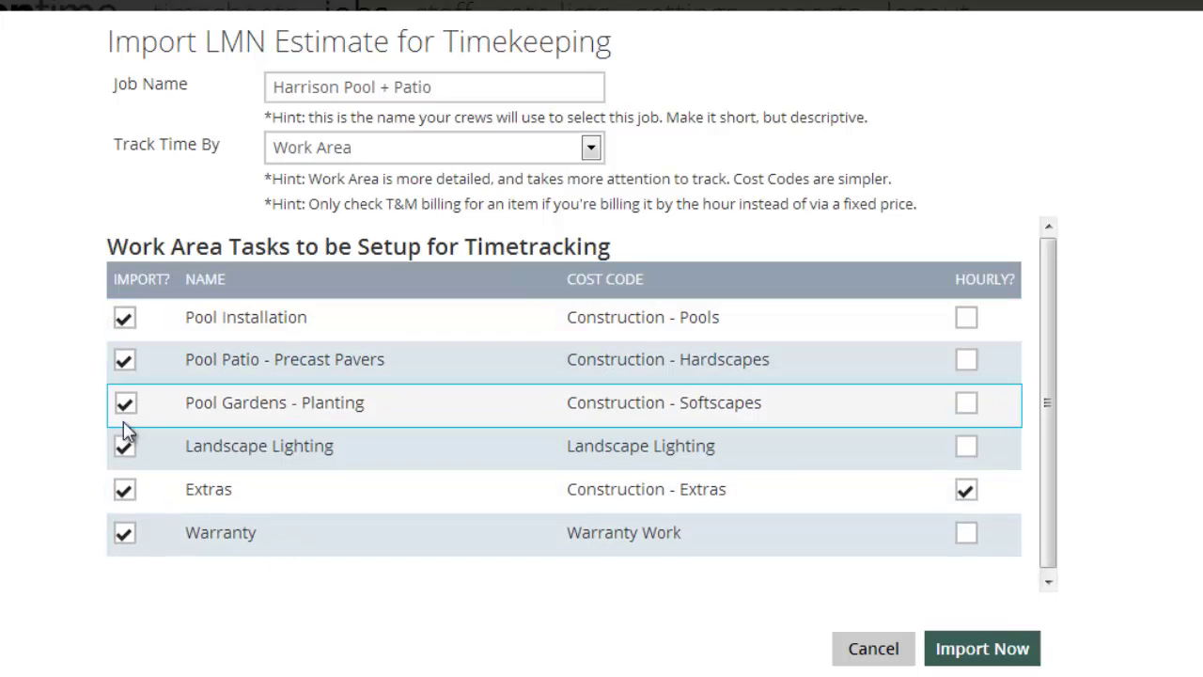
{"action": "left_click", "coordinate": [125, 442]}
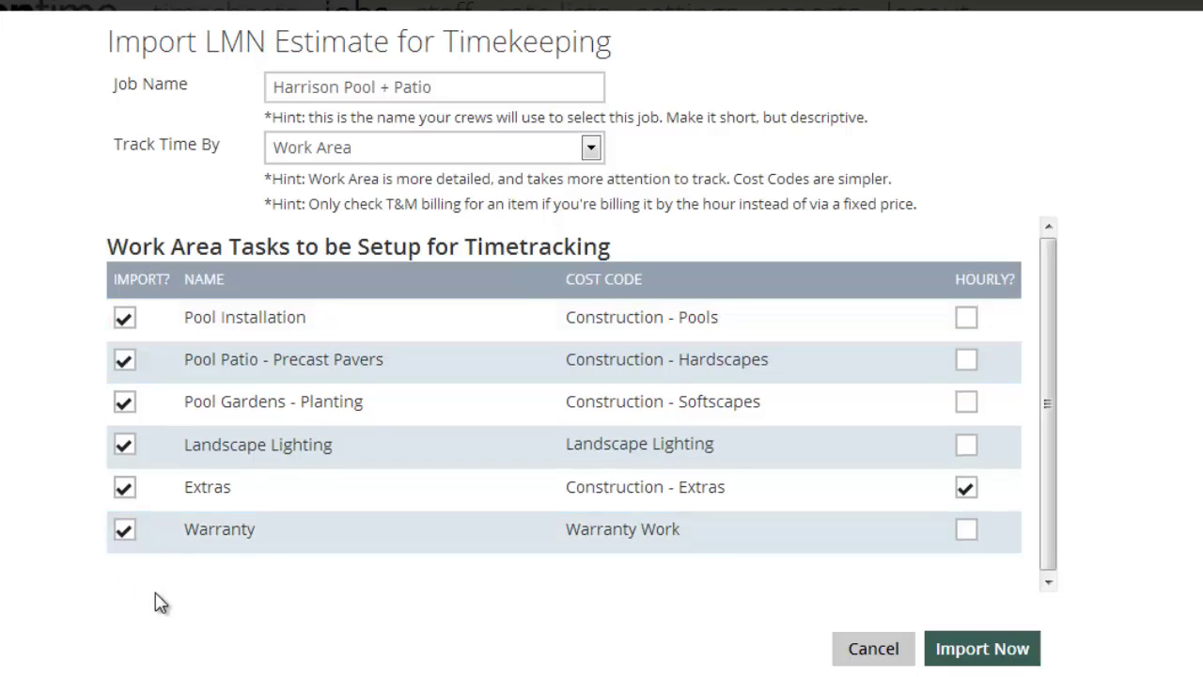
{"action": "left_click", "coordinate": [127, 445]}
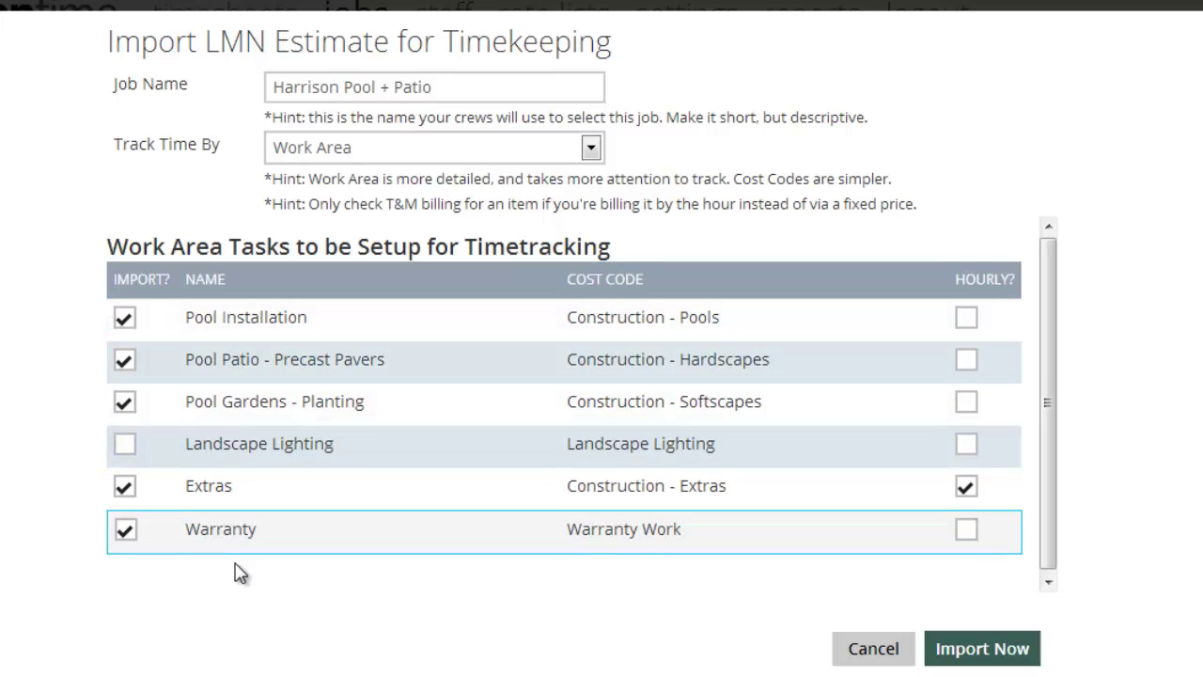
{"action": "left_click", "coordinate": [124, 449]}
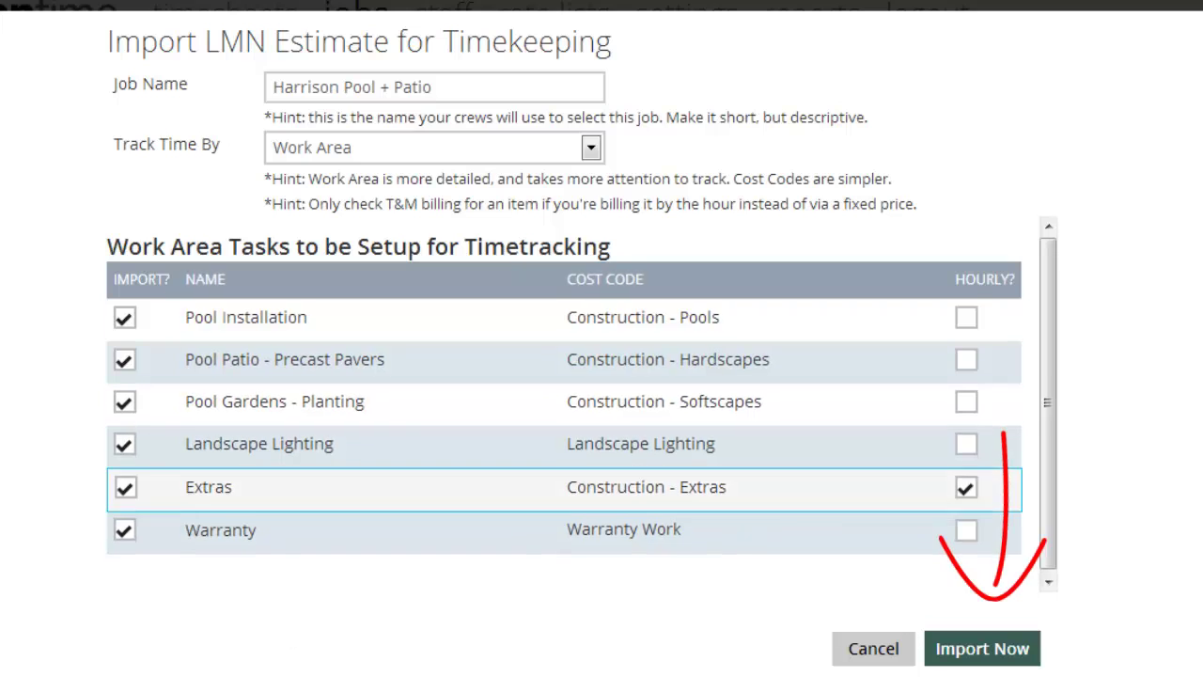
{"action": "left_click", "coordinate": [973, 650]}
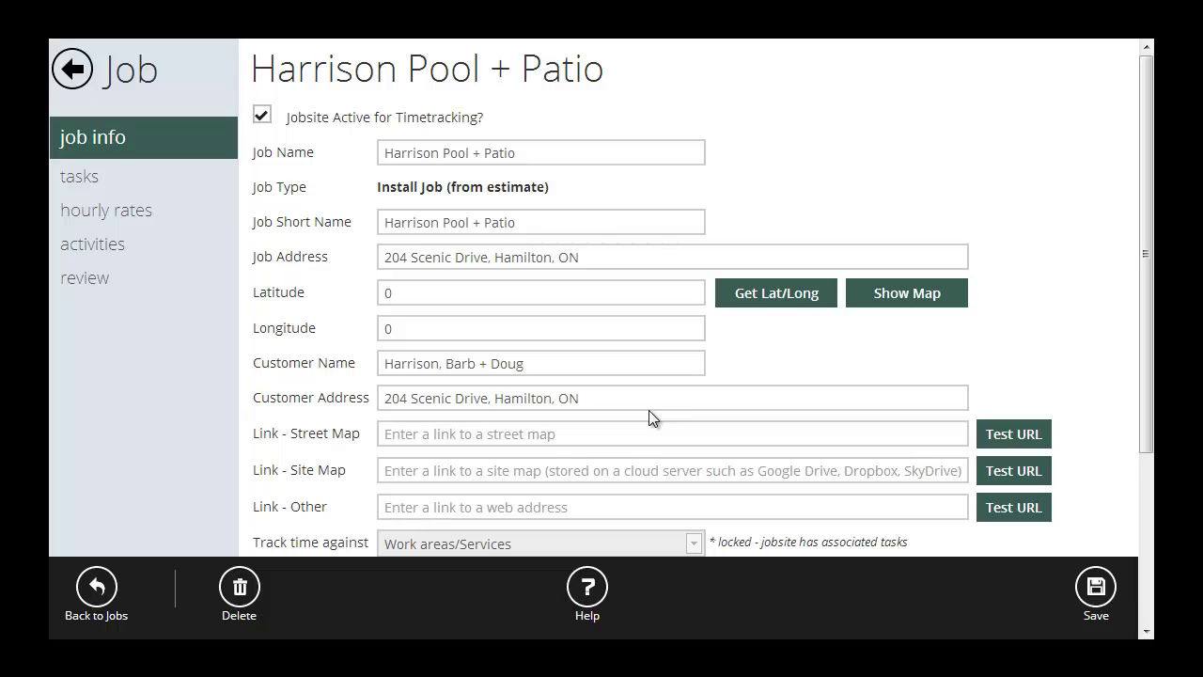
{"action": "left_click", "coordinate": [769, 299]}
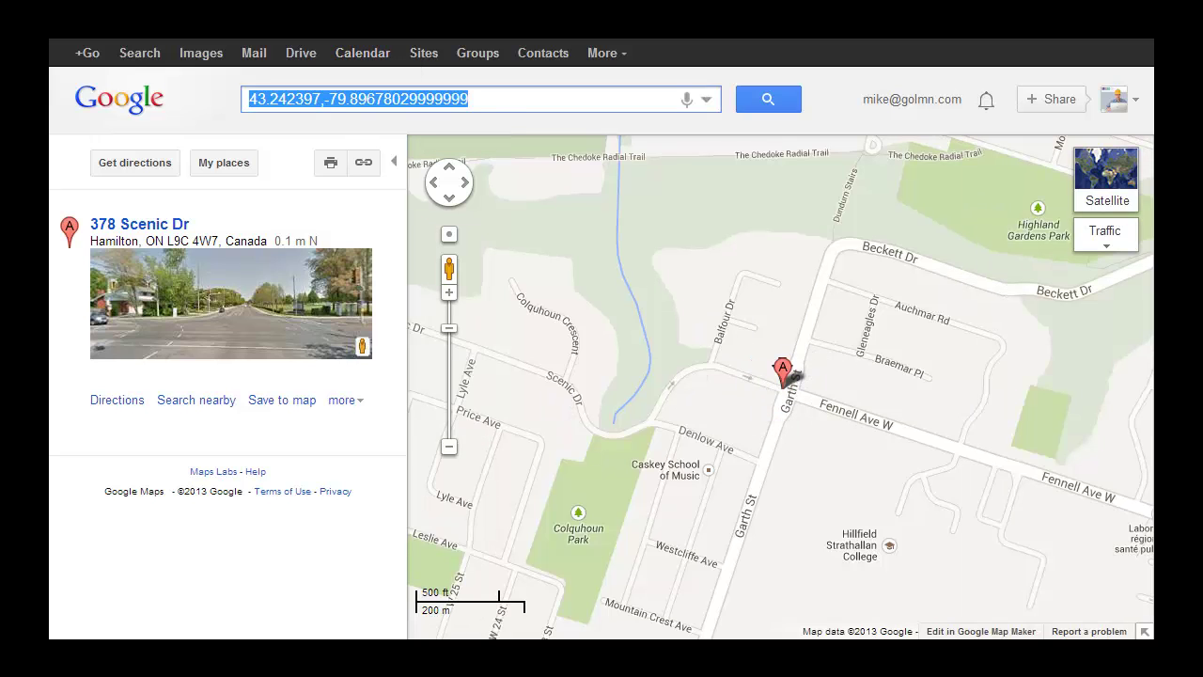
Return from Google Maps to Harrison Pool + Patio's six imported work-area tasks.
{"action": "key", "text": "alt+Tab"}
{"action": "left_click", "coordinate": [80, 178]}
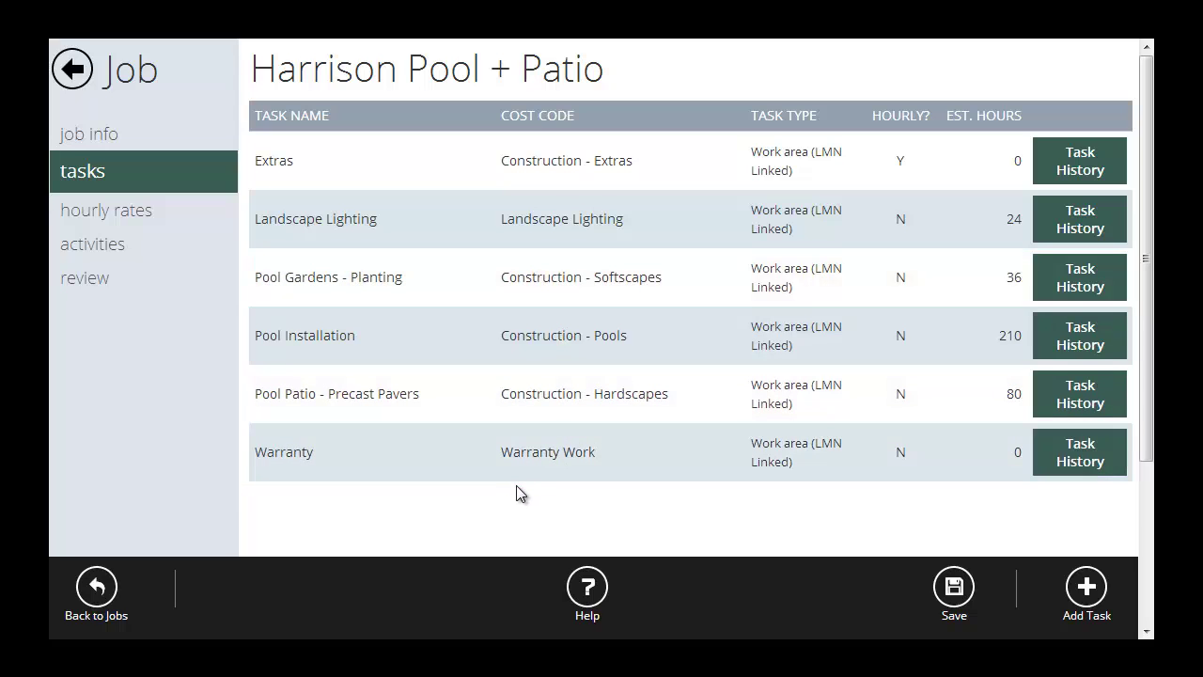
Open the Harrison Pool + Patio job's hourly rates page, which lists no rates yet.
{"action": "left_click", "coordinate": [142, 213]}
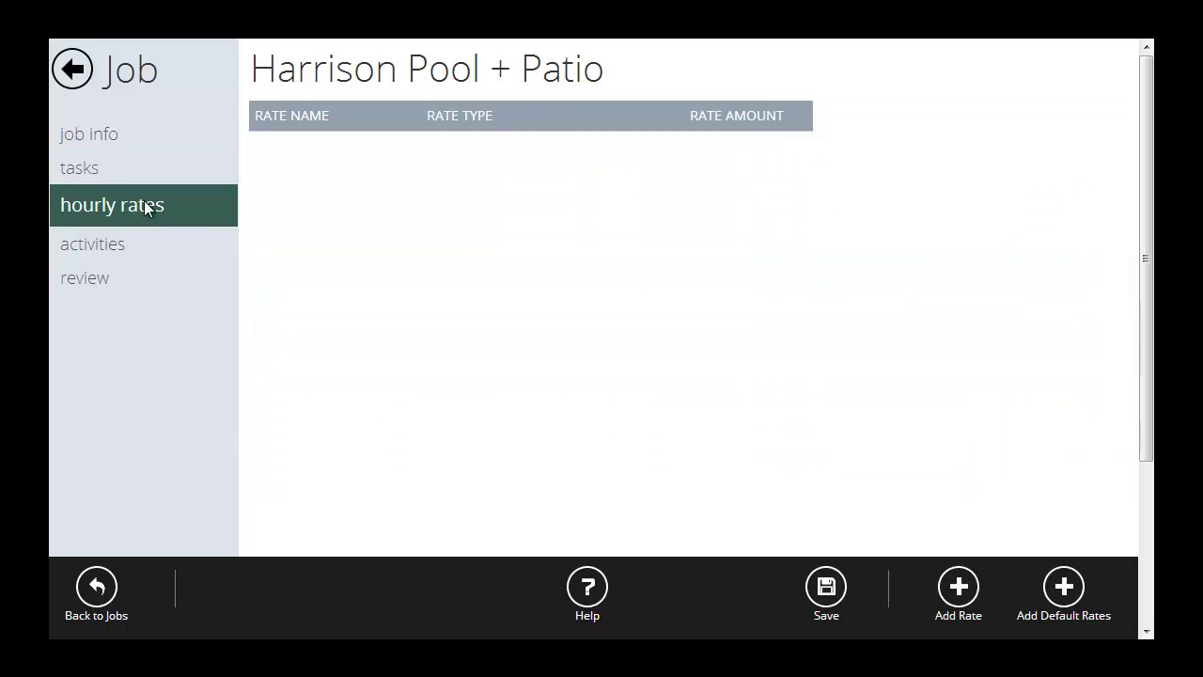
Leave the Harrison Pool + Patio job, accepting the missing hourly-rate warning, to reach active jobs.
{"action": "left_click", "coordinate": [73, 67]}
{"action": "left_click", "coordinate": [717, 366]}
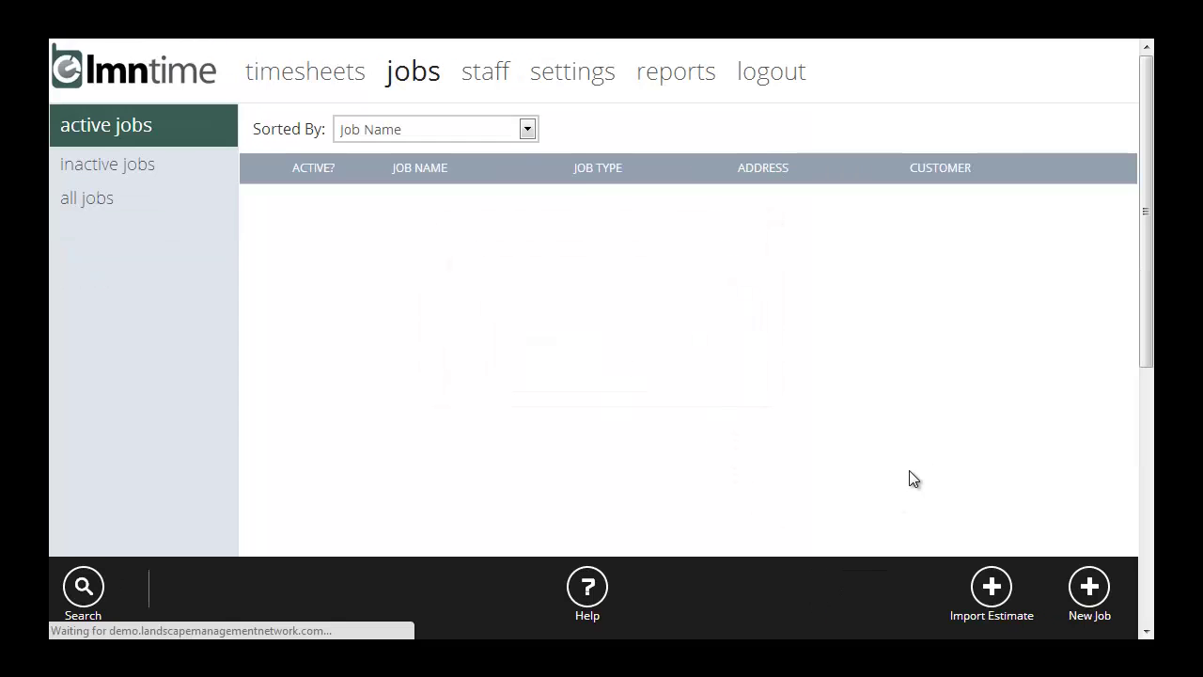